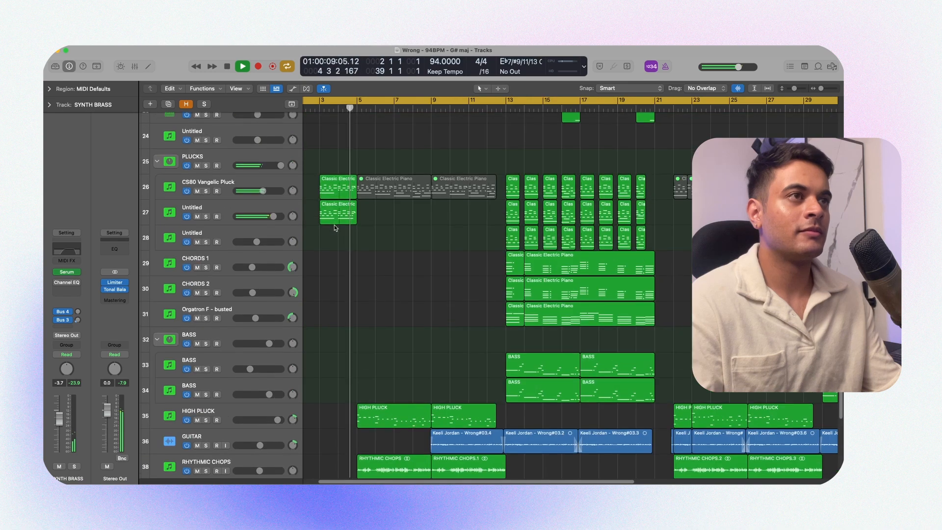
Step: Play the arrangement through to bar 38 while examining the tracks from Empty Kit down to SYNTH BRASS, and stop playback
scroll(333, 235, down, 4)
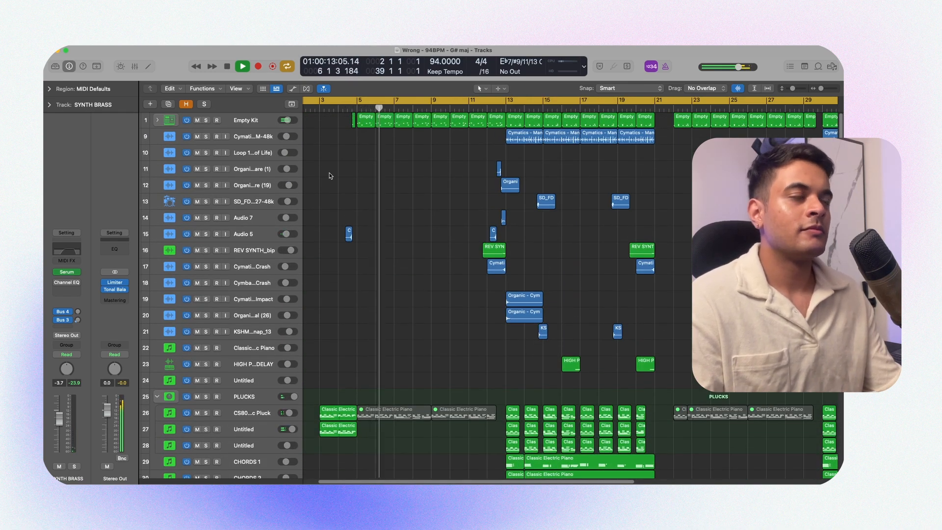
scroll(330, 177, down, 2)
scroll(331, 177, down, 2)
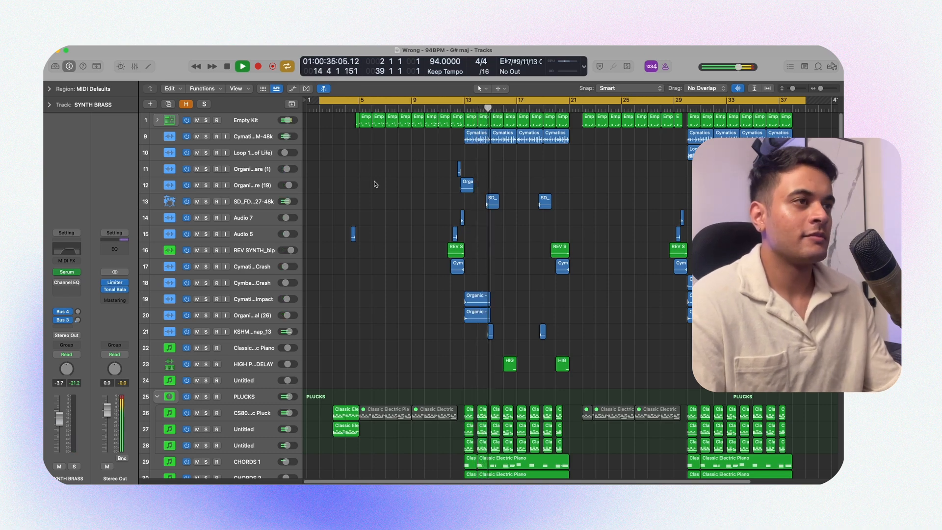
scroll(377, 184, down, 3)
scroll(377, 185, down, 10)
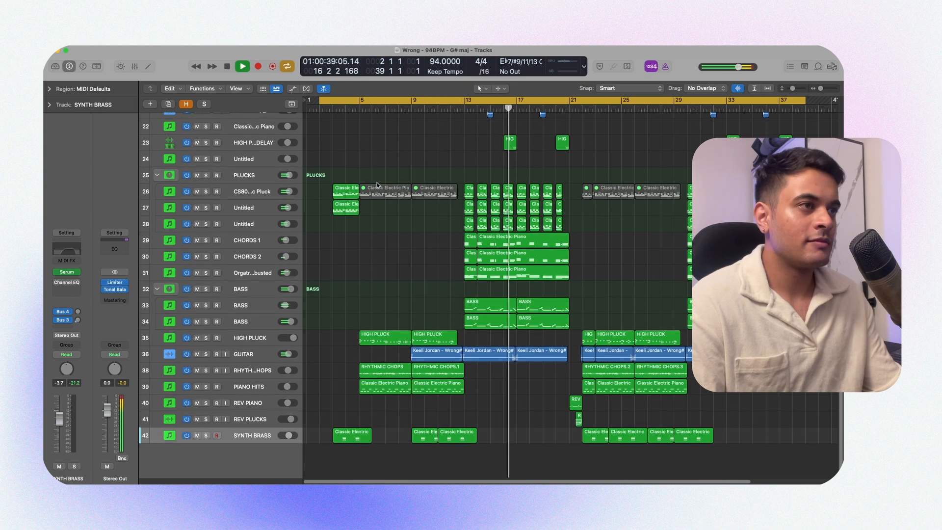
scroll(378, 188, up, 12)
scroll(379, 191, up, 1)
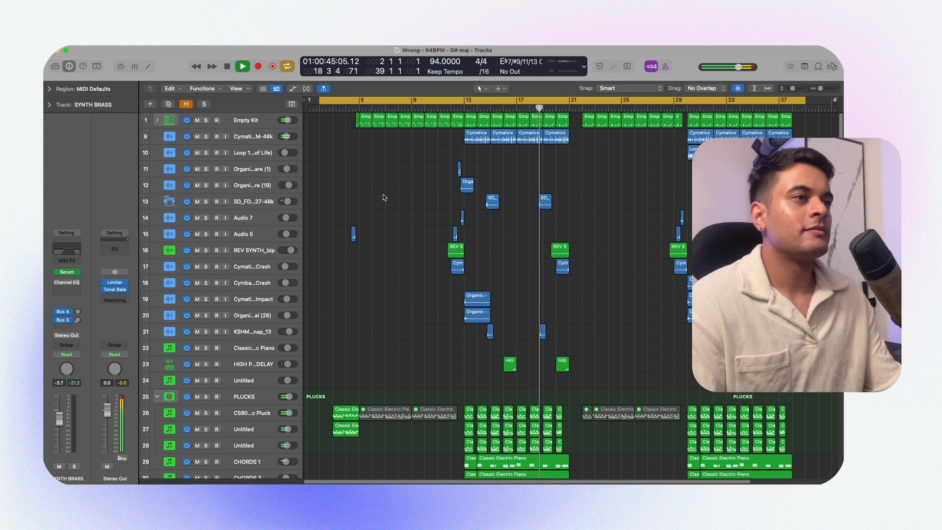
scroll(385, 201, down, 4)
scroll(386, 208, down, 2)
scroll(386, 210, up, 6)
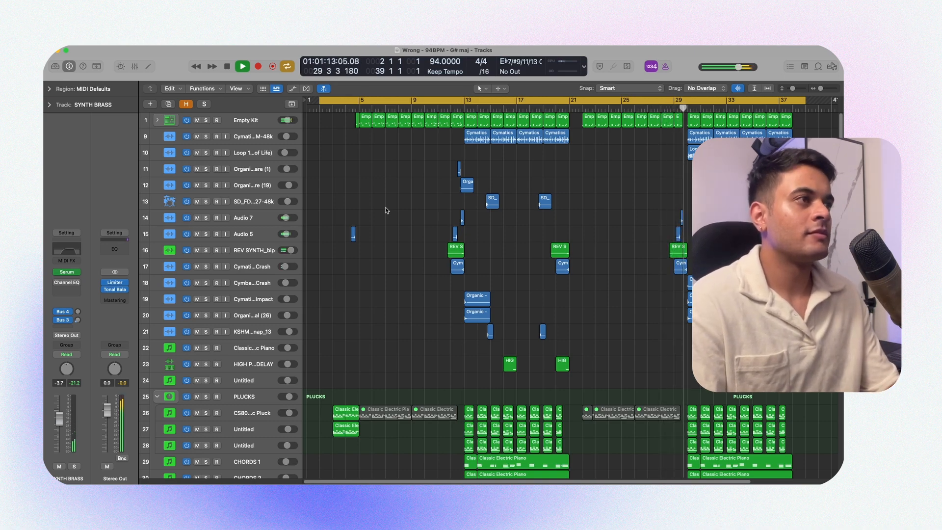
scroll(386, 208, up, 2)
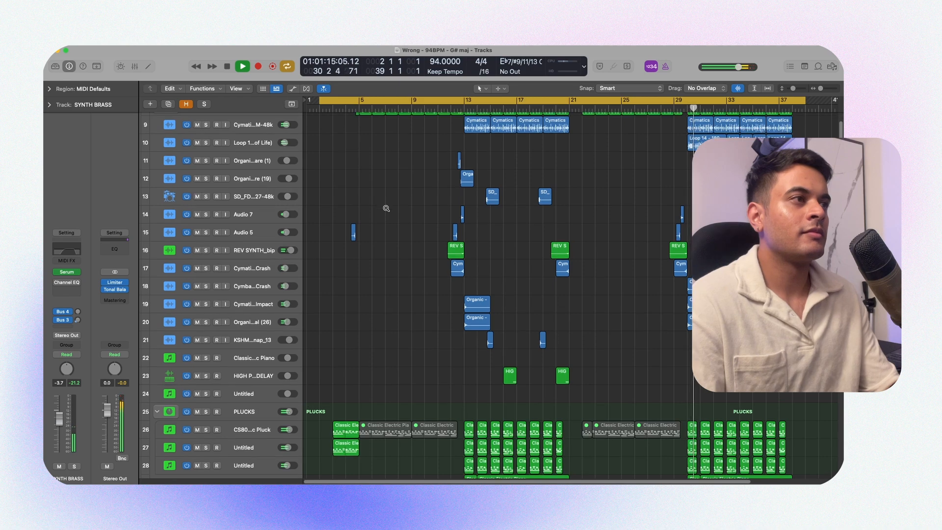
scroll(387, 219, up, 2)
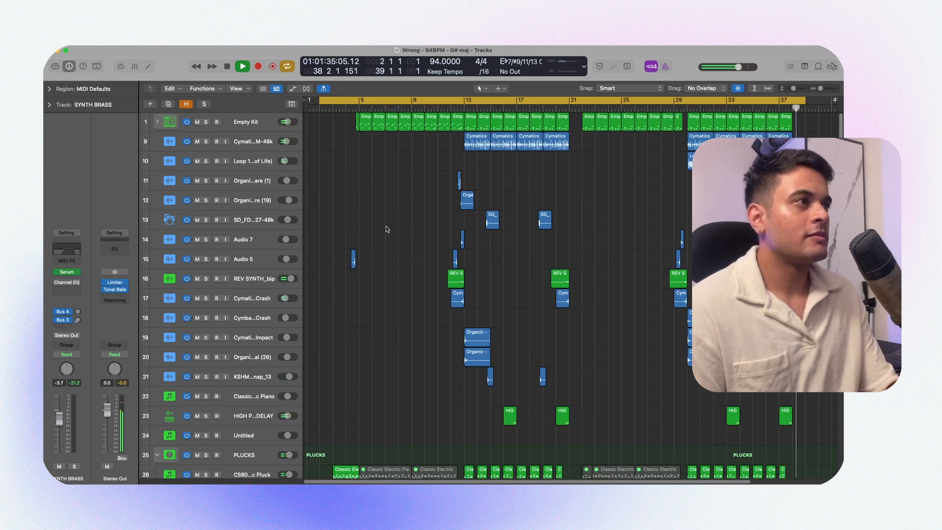
key(space)
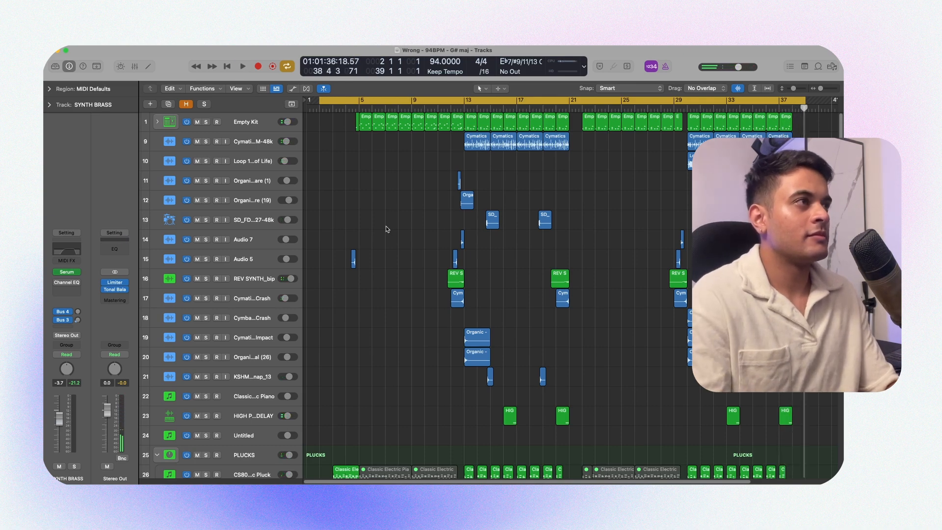
Step: Solo the first five Empty Kit drum regions starting at bar 5 and play them in isolation
scroll(386, 226, down, 10)
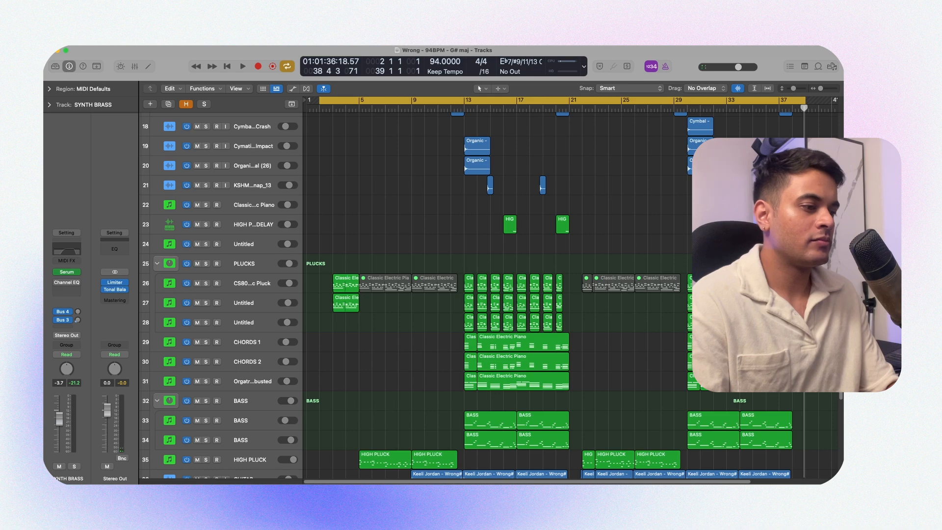
scroll(440, 317, up, 3)
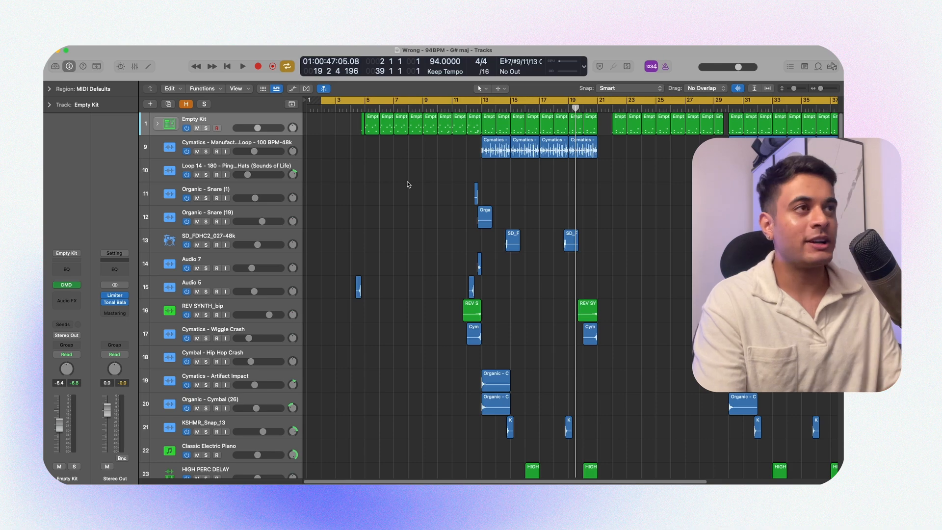
drag(389, 149, 374, 129)
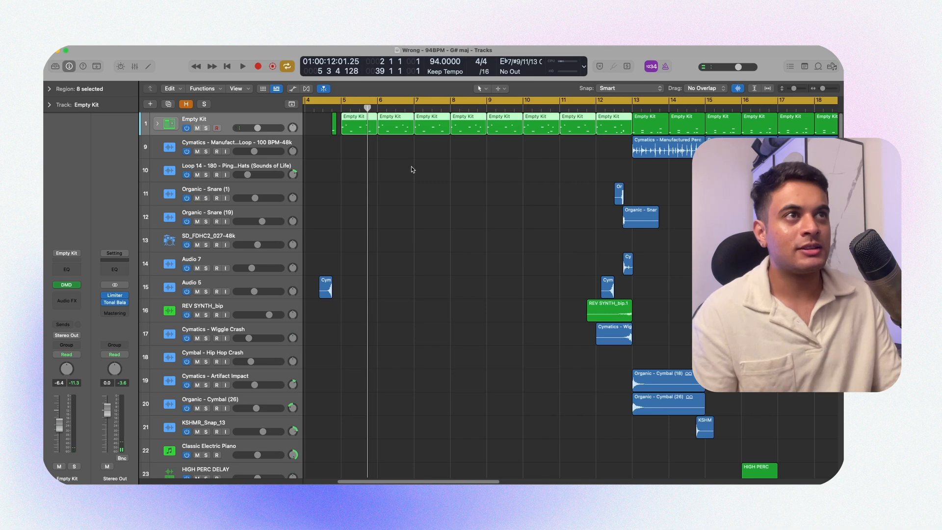
drag(504, 177, 350, 117)
key(ctrl+s)
key(space)
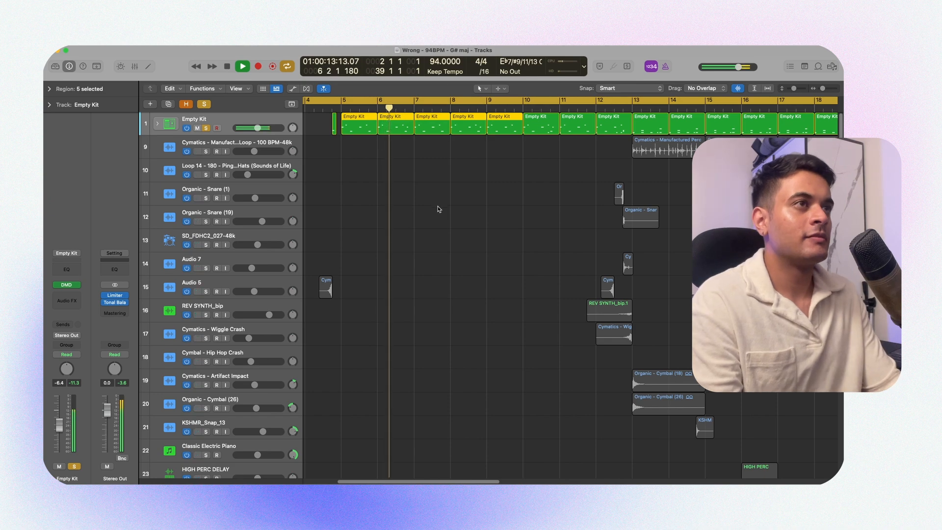
Step: Clear the drum solo and listen to the full mix up to bar 9, ending with playback stopped
scroll(442, 210, down, 2)
key(ctrl+s)
scroll(432, 216, down, 3)
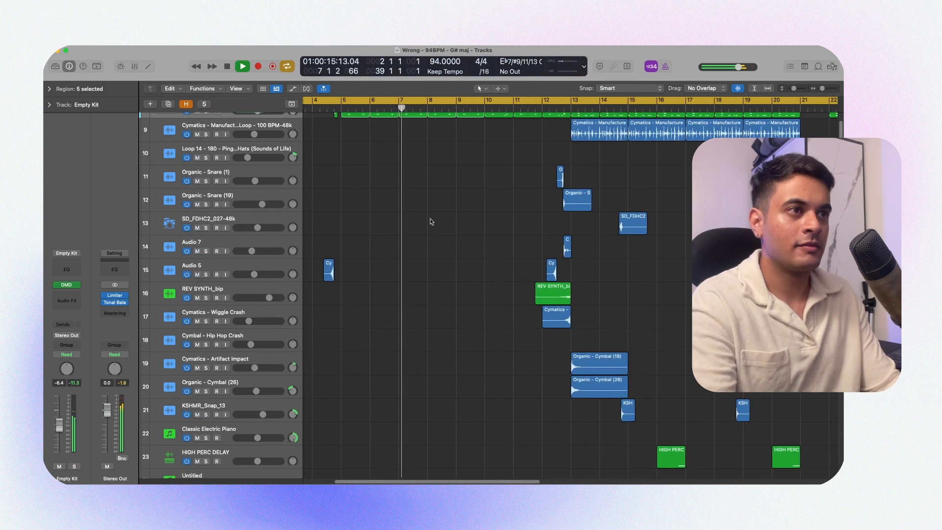
scroll(432, 224, up, 3)
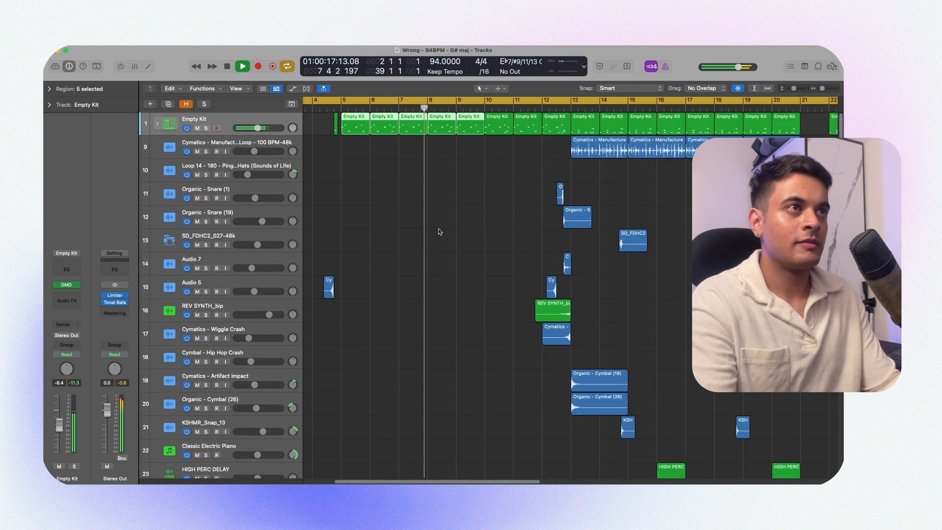
scroll(440, 234, down, 5)
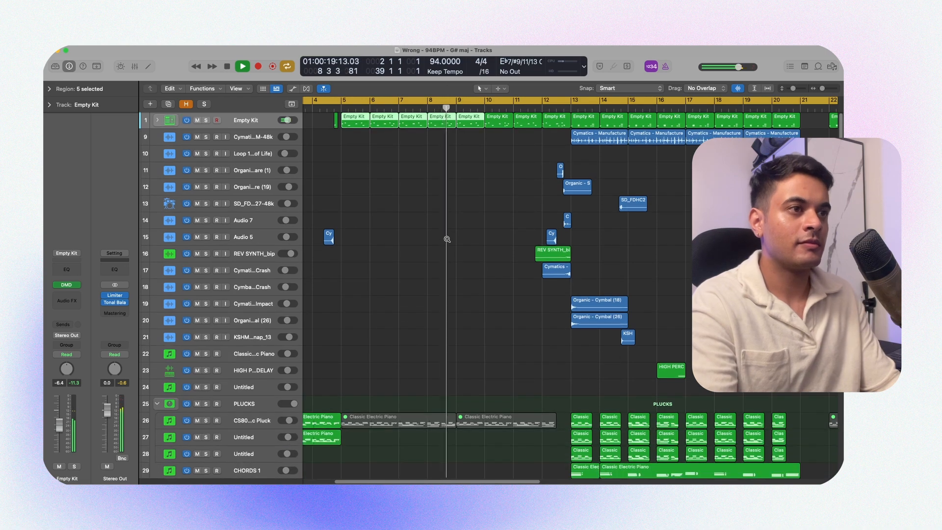
key(space)
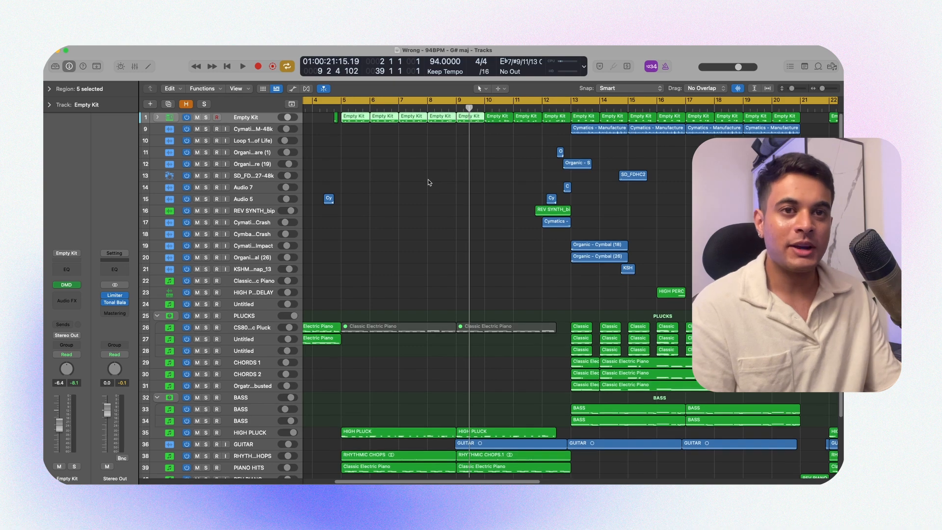
Step: Deselect the drum regions and play the full mix from bar 9 while examining the tracks
click(428, 179)
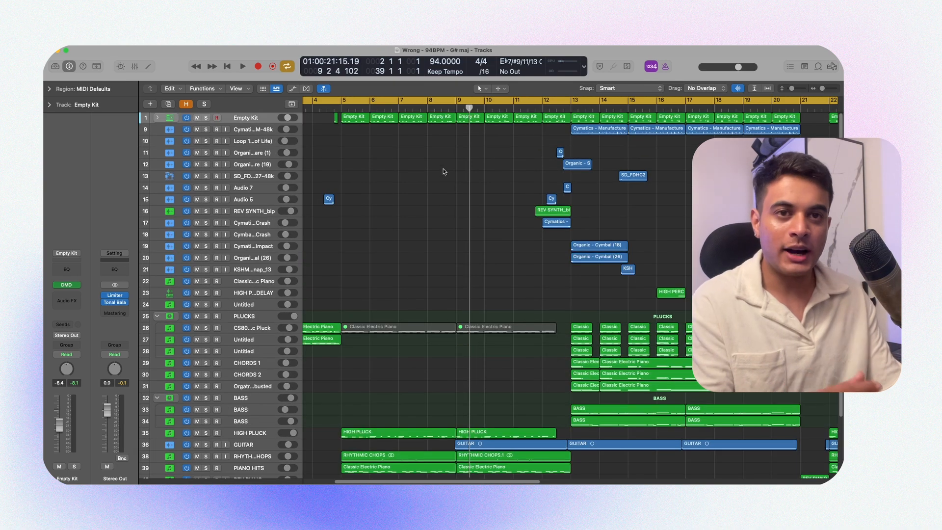
drag(341, 136, 457, 163)
click(452, 150)
key(space)
scroll(474, 186, down, 2)
scroll(474, 188, down, 3)
scroll(474, 188, down, 1)
scroll(474, 189, up, 5)
scroll(468, 193, up, 3)
scroll(467, 193, up, 3)
Step: Expand the Empty Kit drum stack and open its soloed regions in bars 5 to 8 in the Piano Roll
click(158, 124)
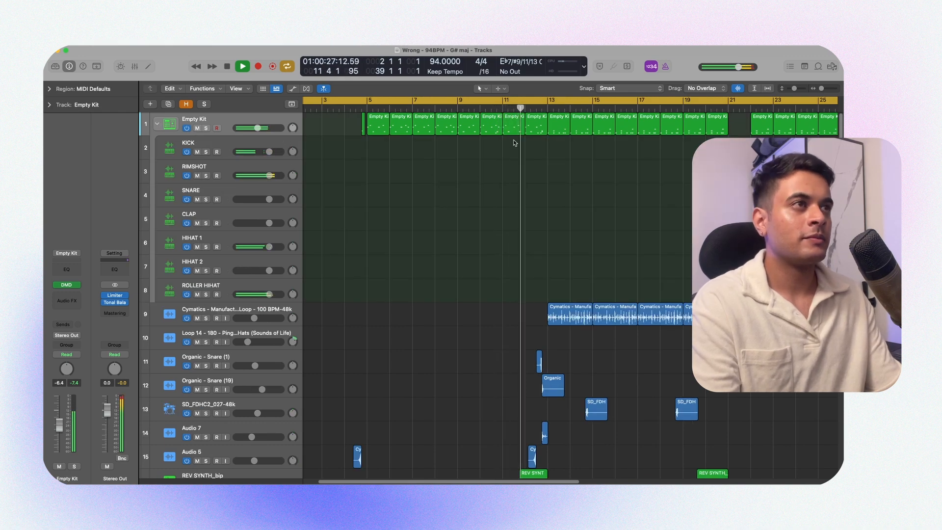
key(space)
drag(516, 140, 389, 123)
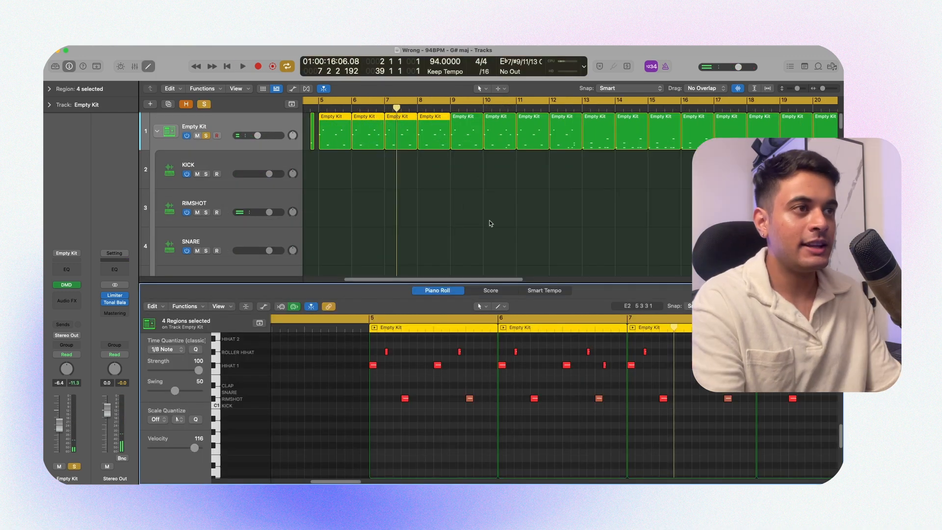
scroll(548, 386, right, 3)
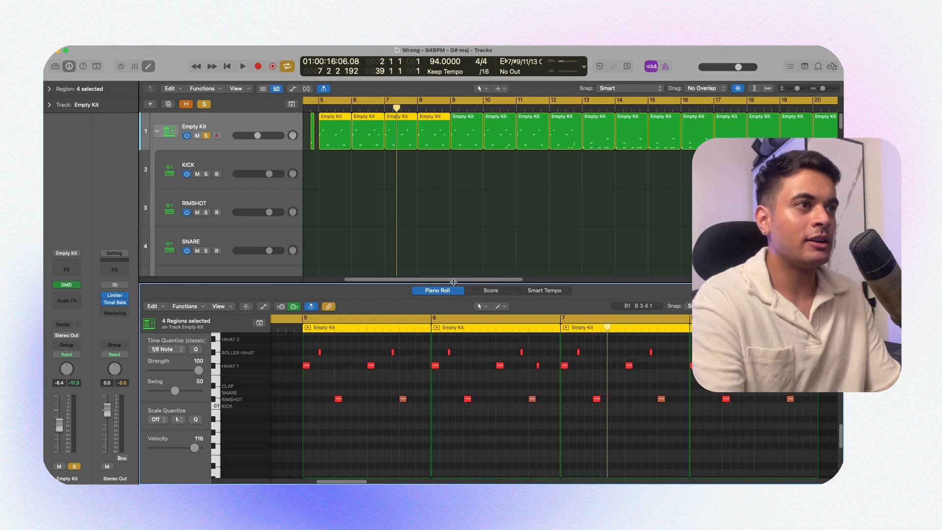
Step: Close the Piano Roll, solo PIANO HITS and play its regions from bar 5
key(p)
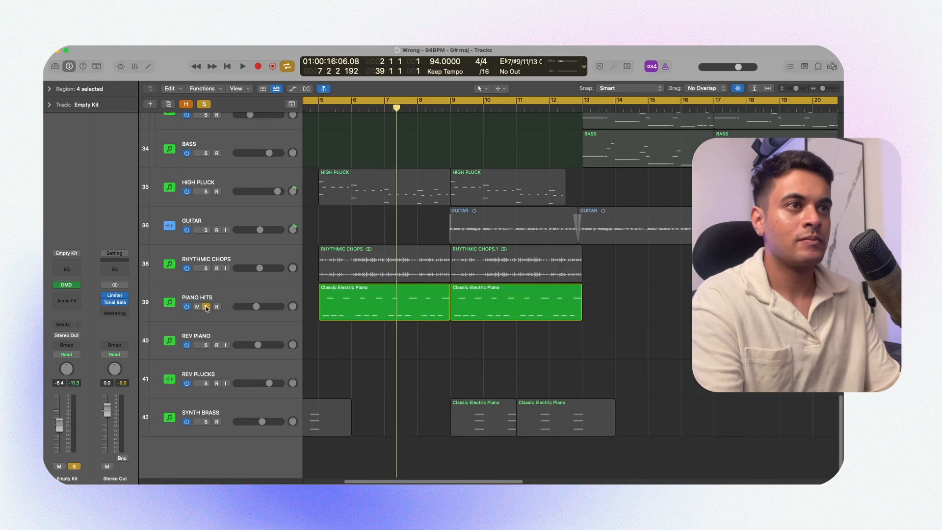
key(space)
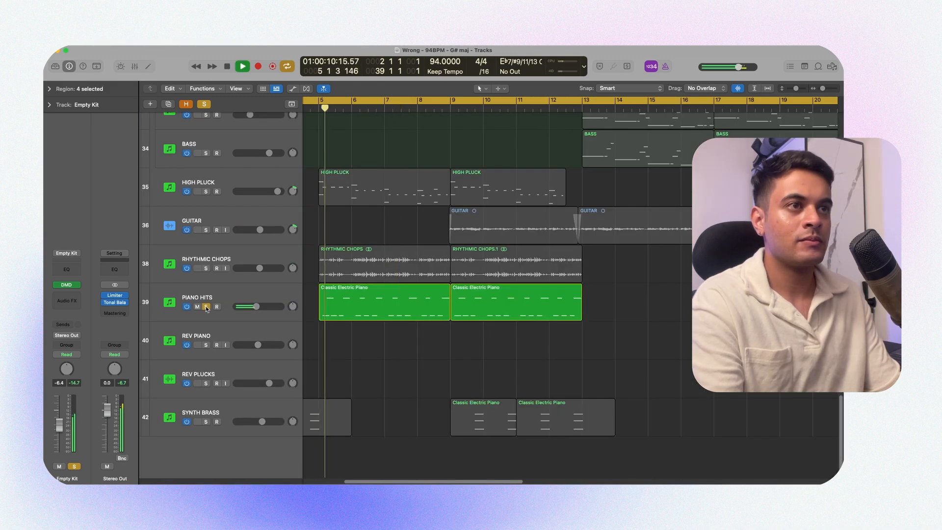
scroll(383, 279, up, 15)
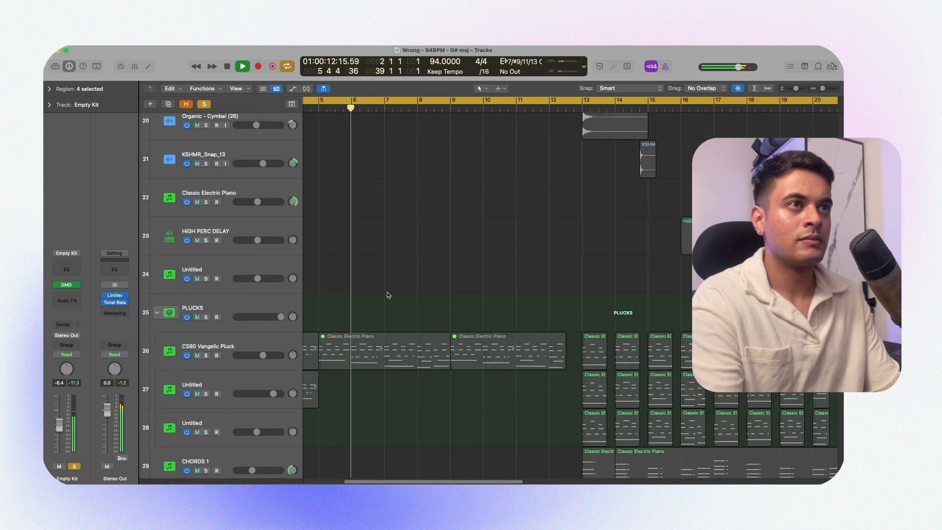
scroll(389, 299, up, 6)
key(space)
Step: Solo the four Empty Kit regions in bars 5 to 8 and audition their notes in the Piano Roll
drag(440, 200, 324, 135)
key(p)
key(space)
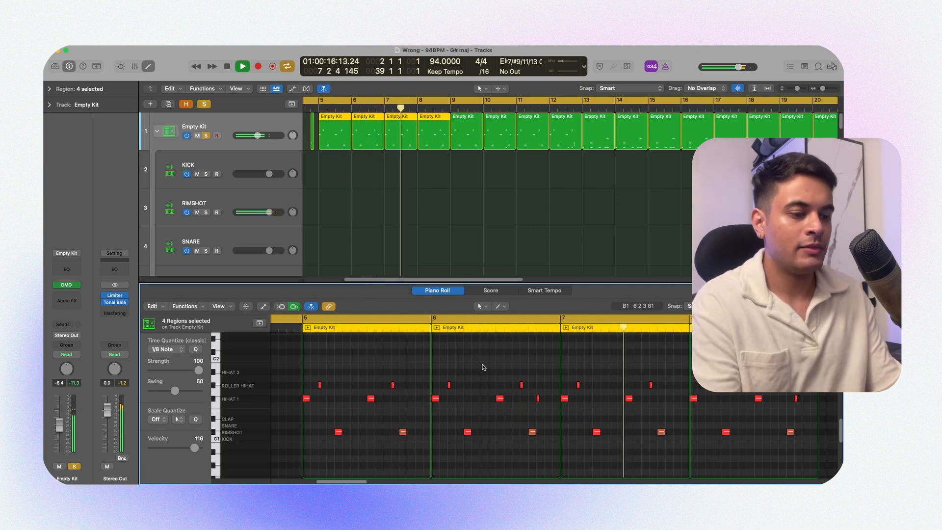
key(space)
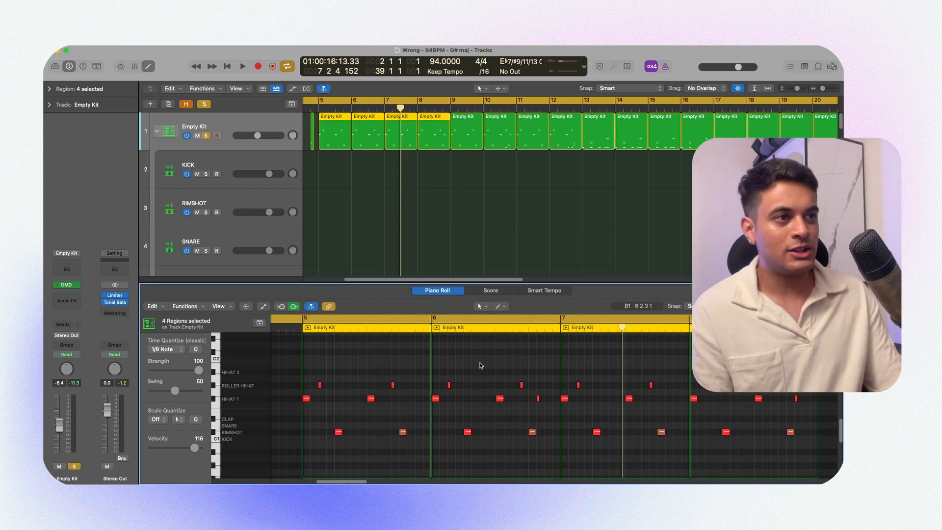
key(space)
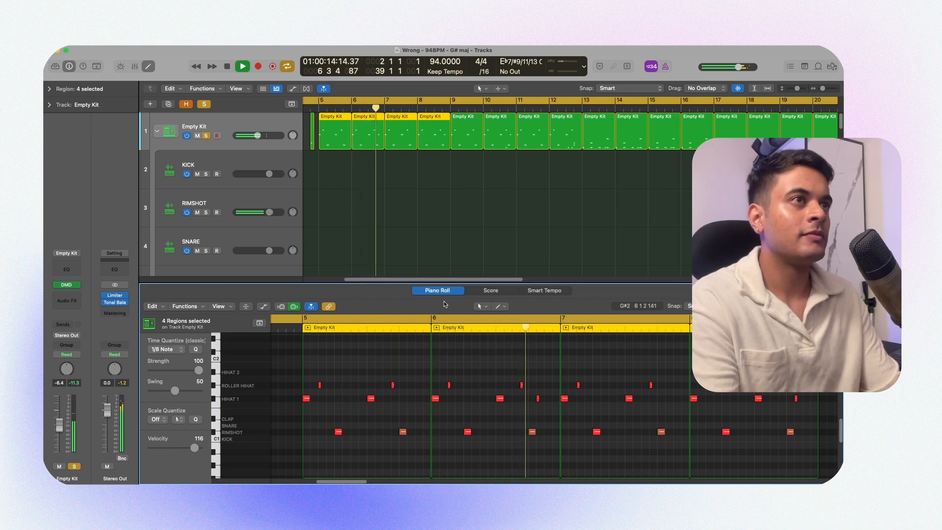
Step: Close the Piano Roll, clear the solo and listen to the bars 5 to 8 drums within the full mix
key(e)
key(s)
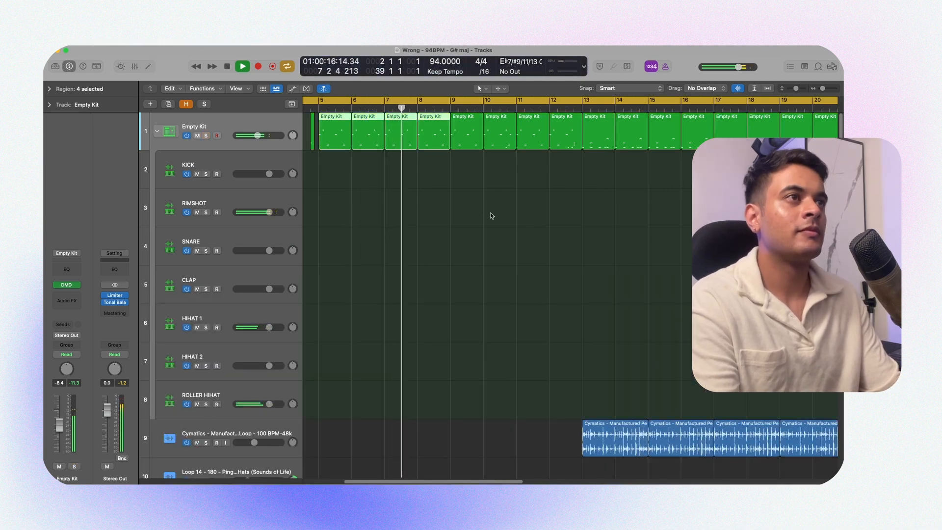
key(super+Left)
key(super+Left)
key(super+Right)
key(super+Right)
key(super+Right)
key(super+Right)
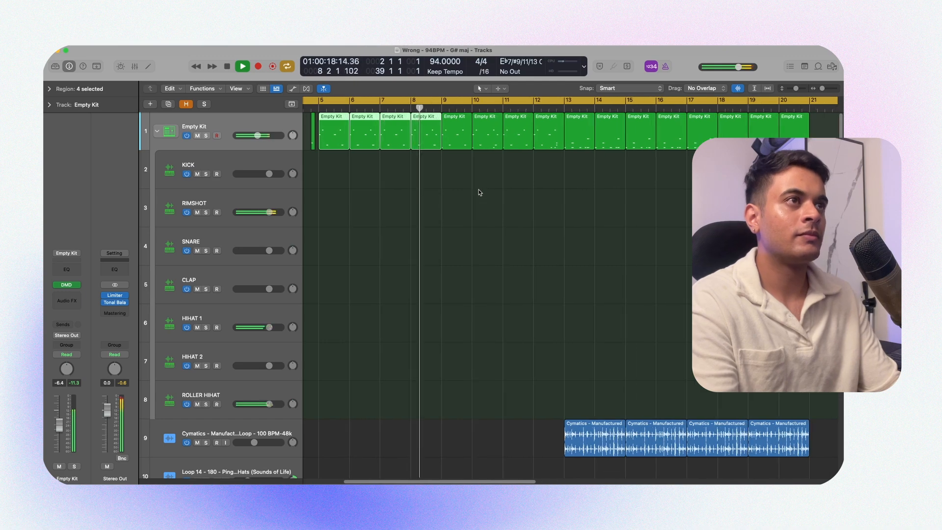
key(space)
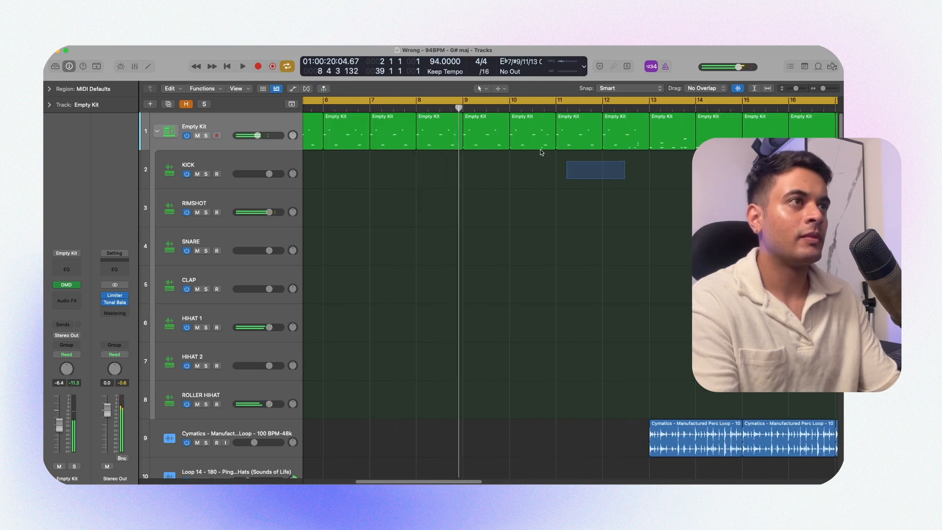
Step: Solo the four Empty Kit regions in bars 9 to 12 and audition their notes in the Piano Roll
key(s)
key(e)
key(space)
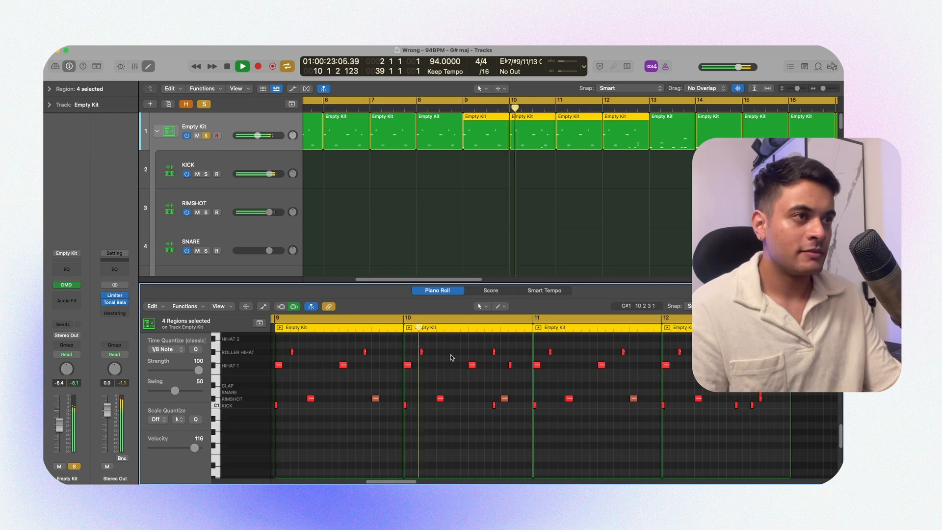
scroll(451, 358, up, 1)
scroll(452, 359, up, 1)
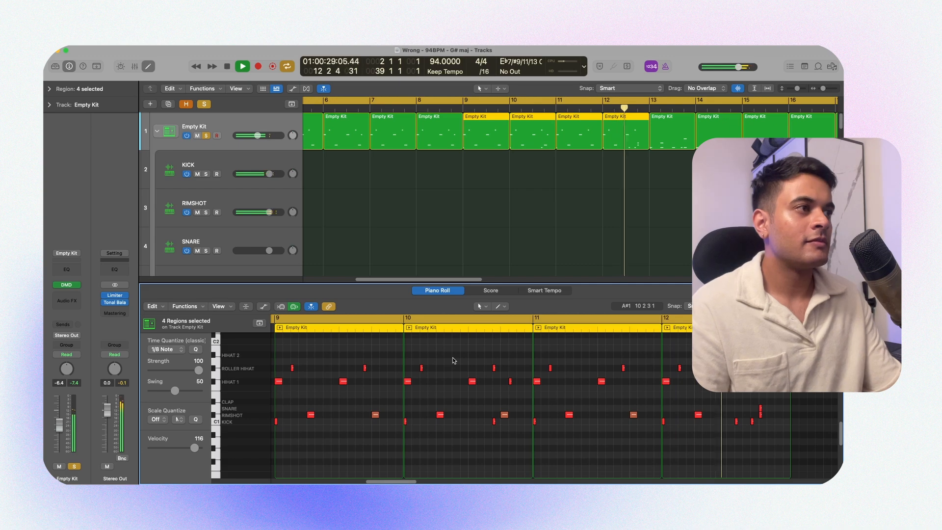
key(space)
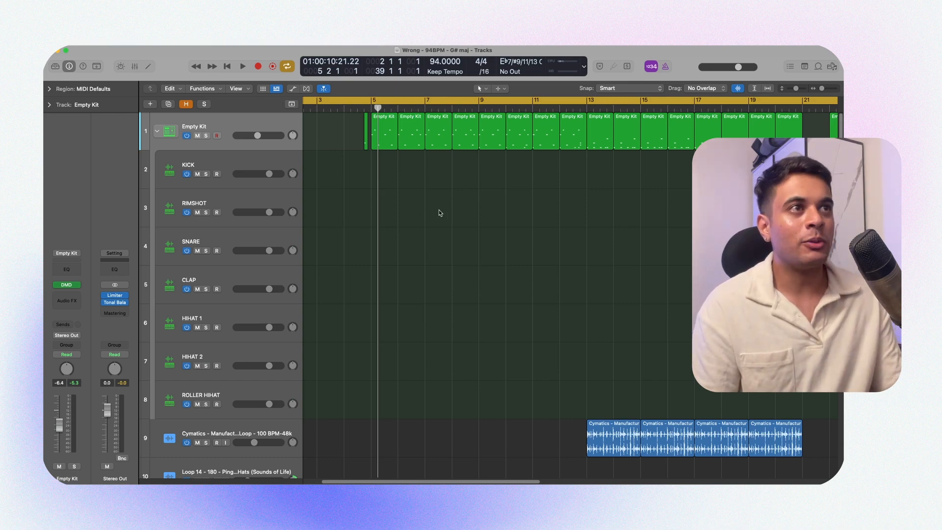
Step: Reveal the hidden Untitled track above RHYTHMIC CHOPS, solo its region at bar 5 and open its Omnisphere instrument
scroll(440, 213, down, 8)
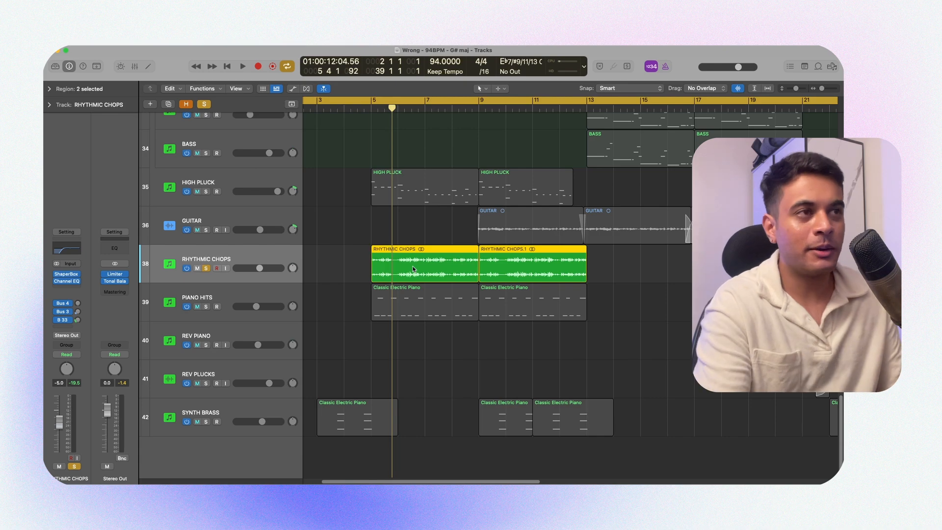
key(space)
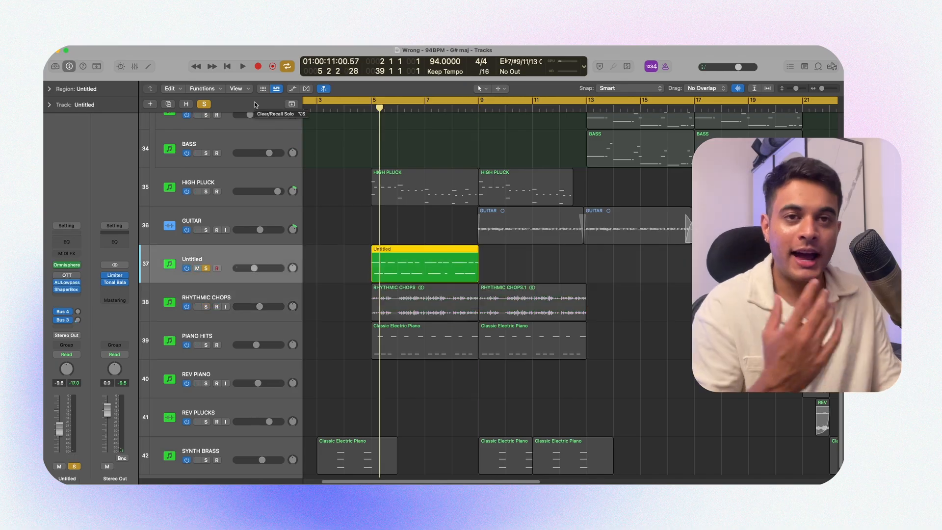
click(64, 266)
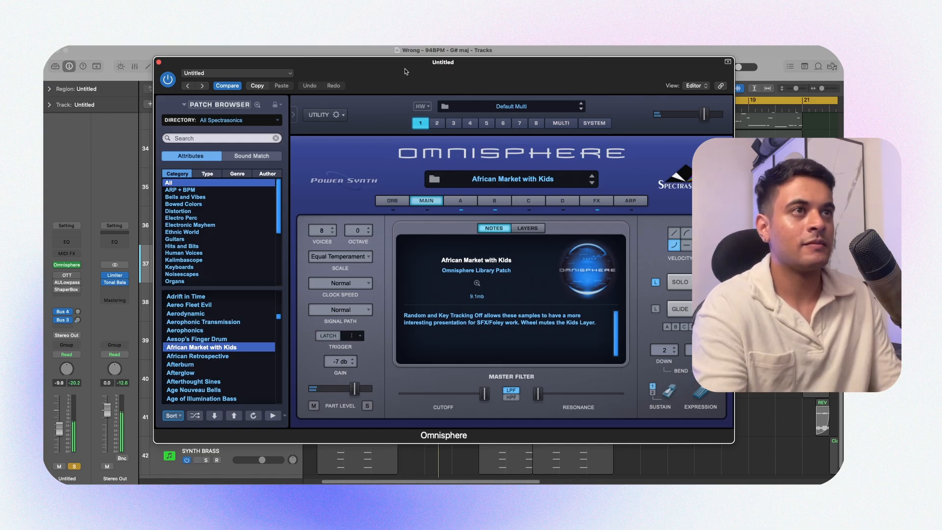
Step: Close Omnisphere, open the Untitled track's AULowpass filter and listen to the soloed region from bar 5
drag(383, 72, 416, 71)
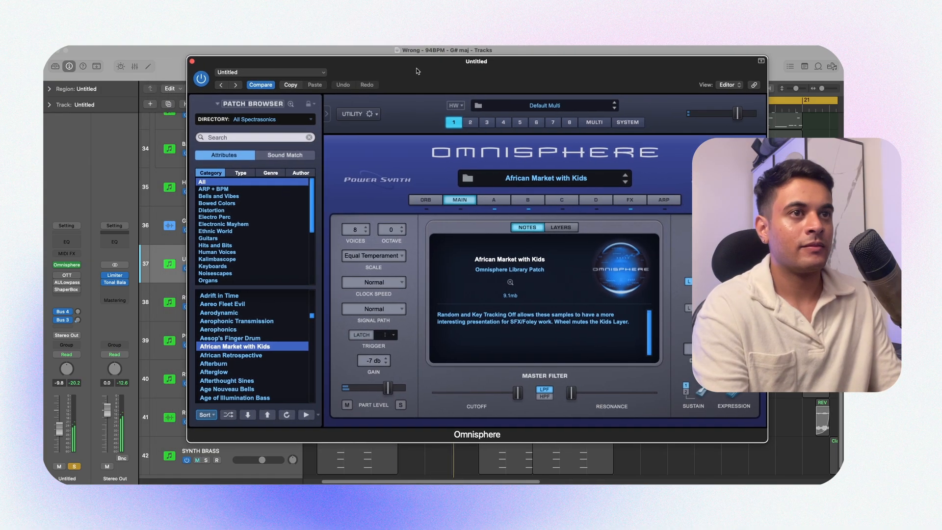
click(192, 62)
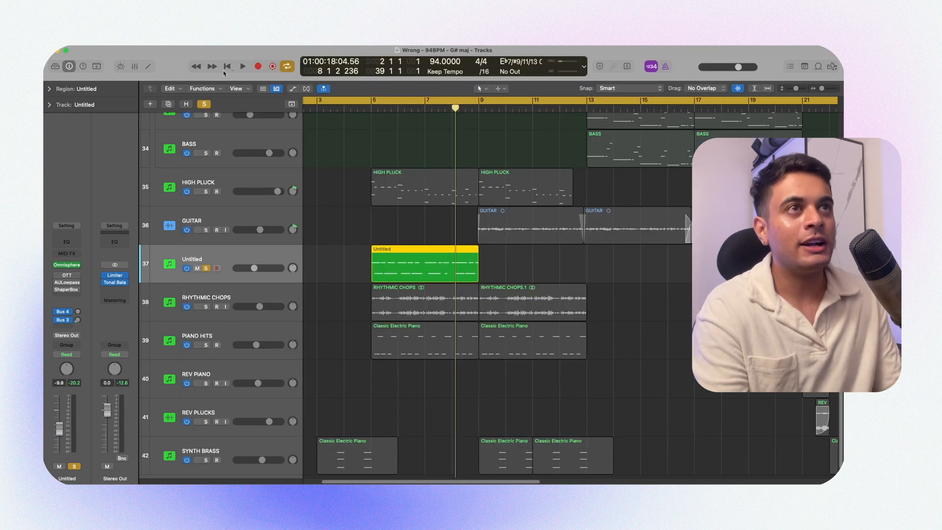
click(65, 284)
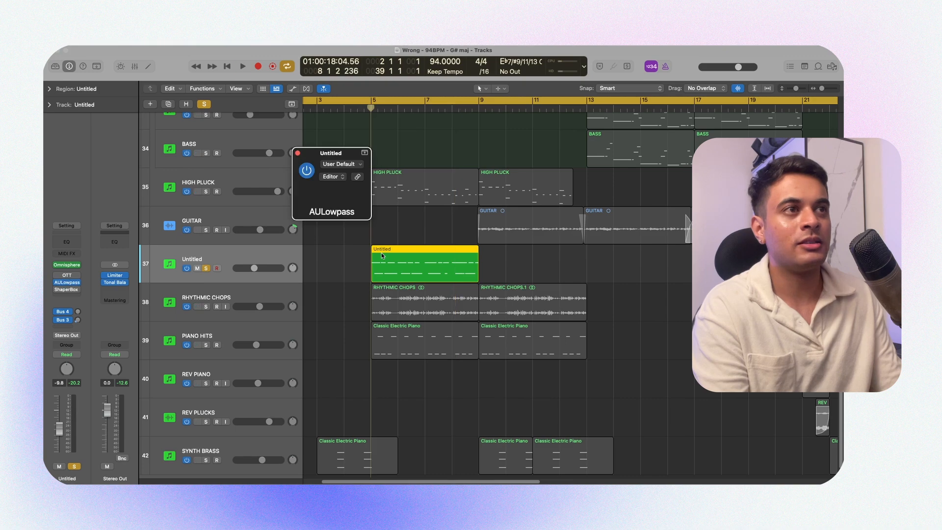
key(space)
drag(394, 159, 436, 158)
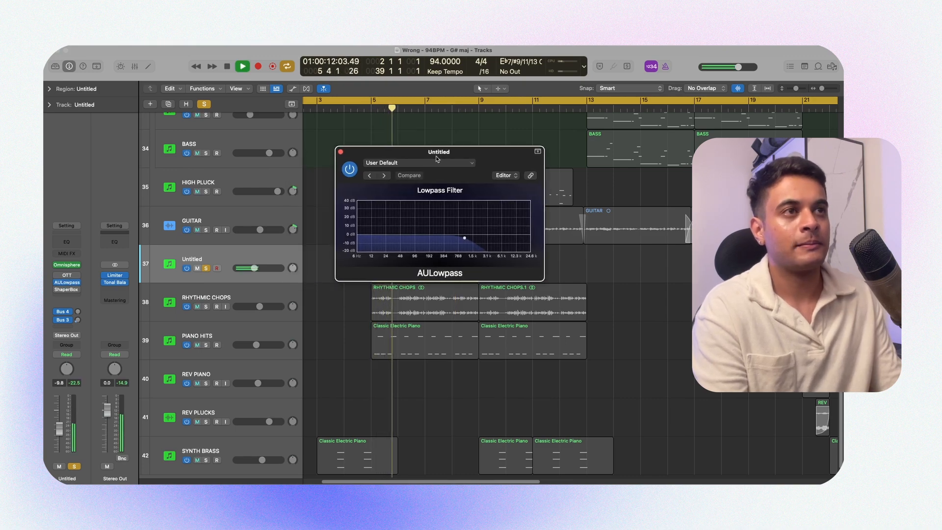
key(space)
click(341, 152)
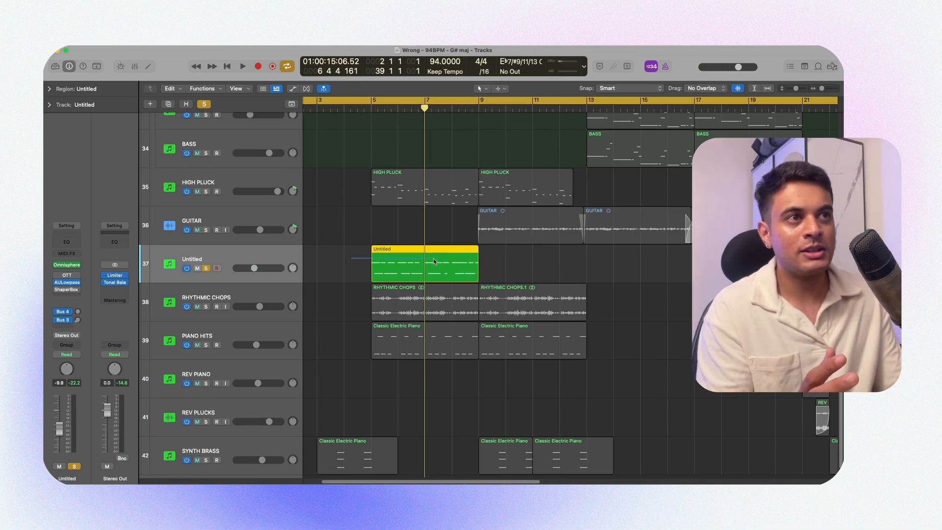
Step: Open ShaperBox 3 on the Untitled track, audition its 16th Rhythm preset during playback and close the plugin
click(67, 290)
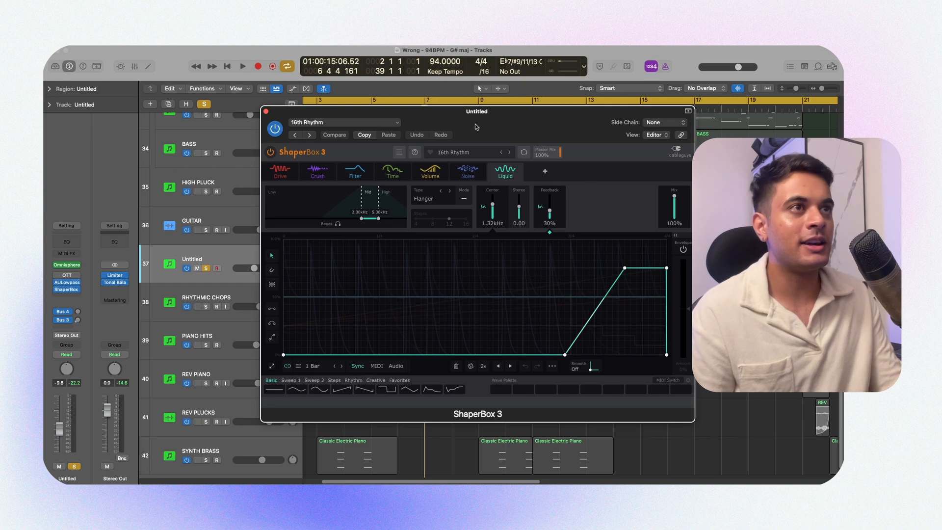
drag(475, 127, 526, 130)
key(space)
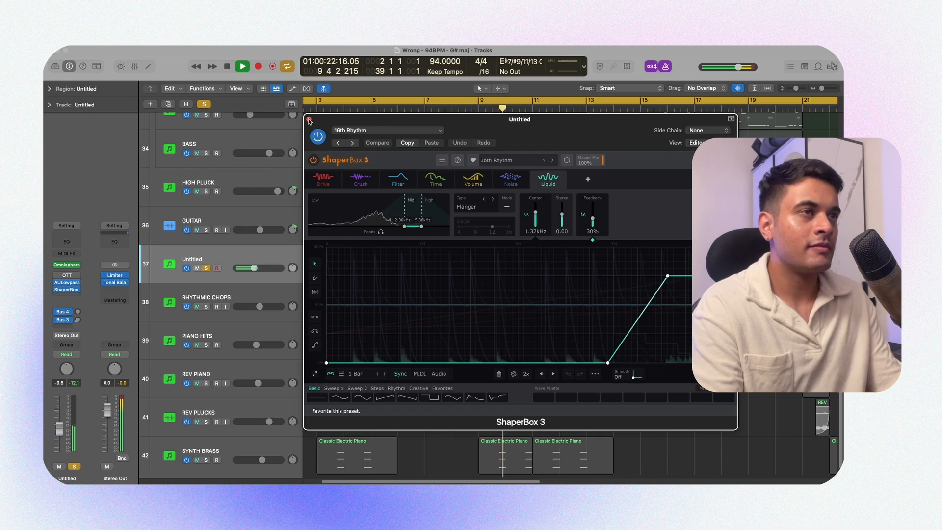
key(space)
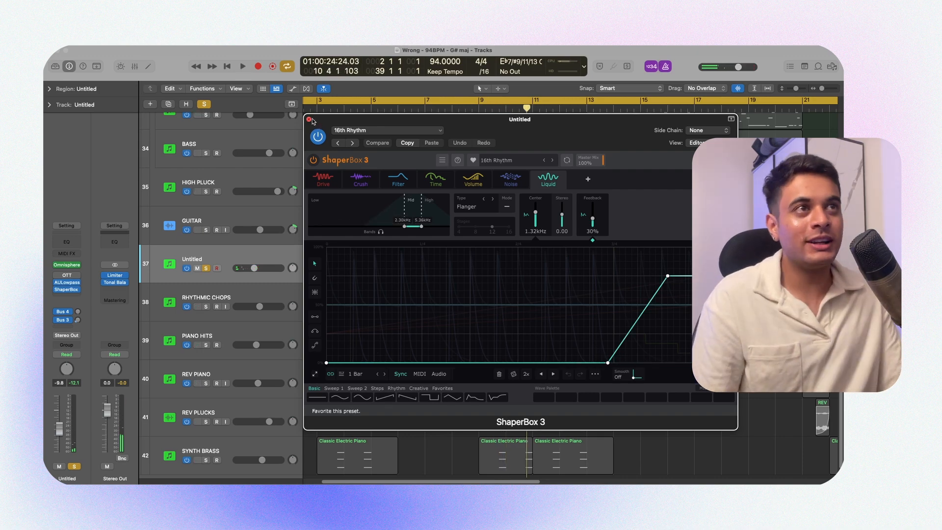
click(310, 120)
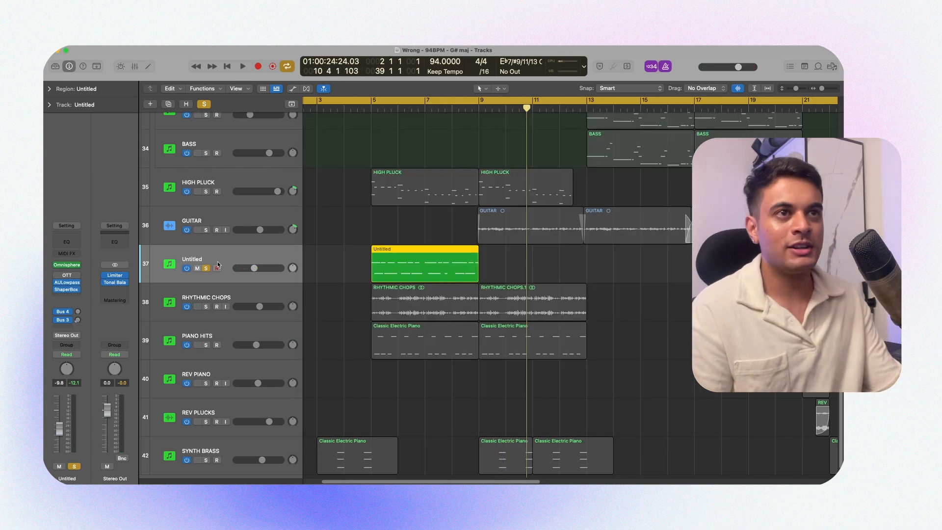
Step: Hide the Untitled track, then open ShaperBox 3 on the soloed RHYTHMIC CHOPS track and audition its panning pattern
key(ctrl+h)
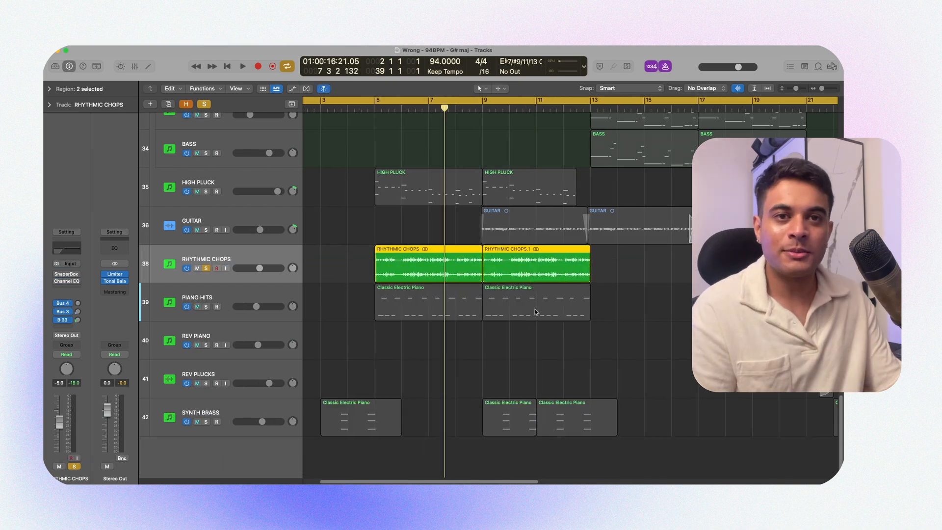
click(69, 276)
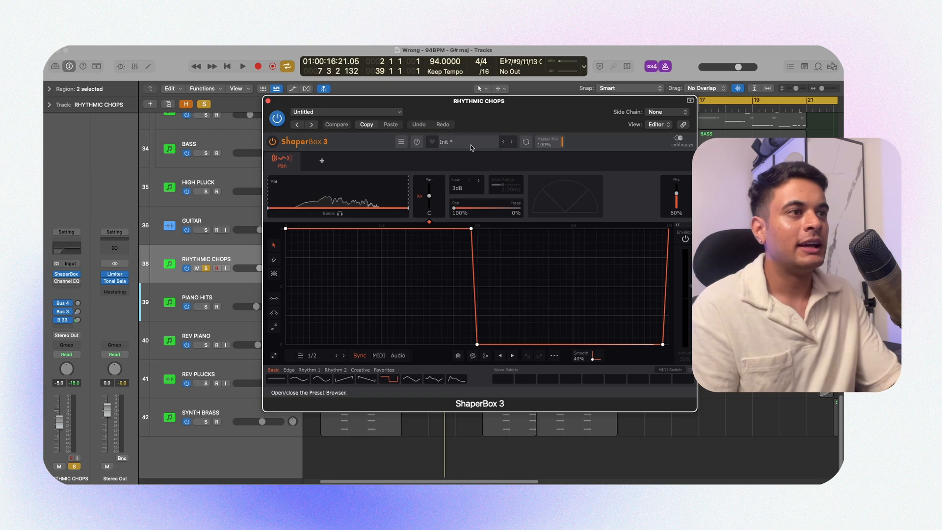
key(space)
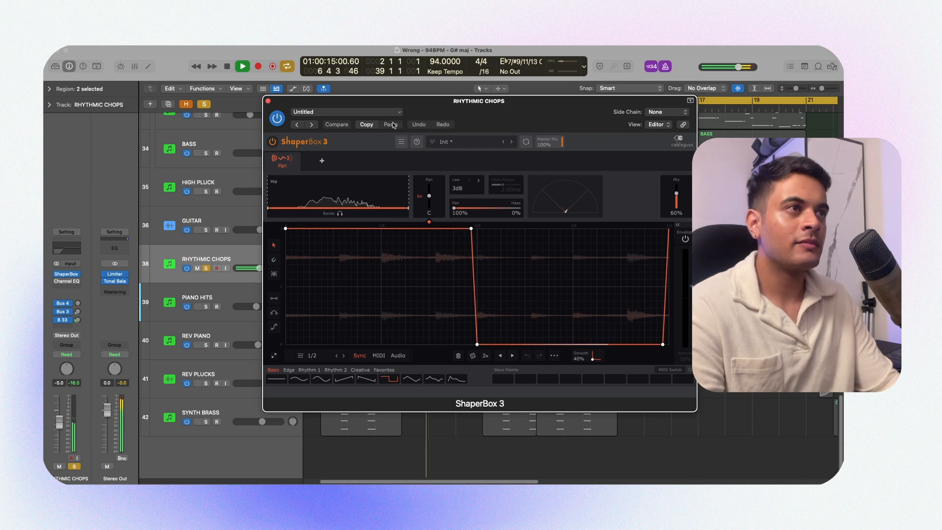
key(space)
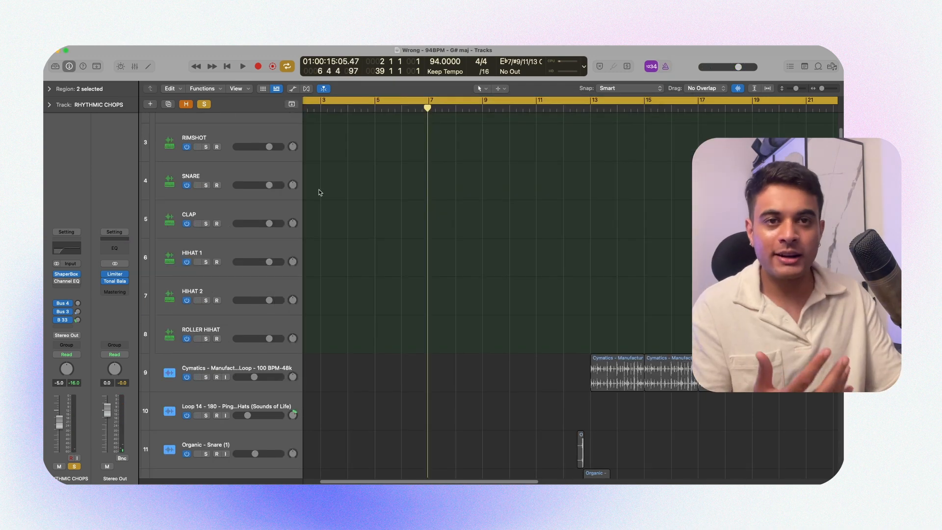
Step: Add the Empty Kit track to the solo and play the drums together with the rhythmic chops from bar 5
scroll(320, 186, up, 3)
click(206, 136)
drag(522, 202, 394, 128)
key(space)
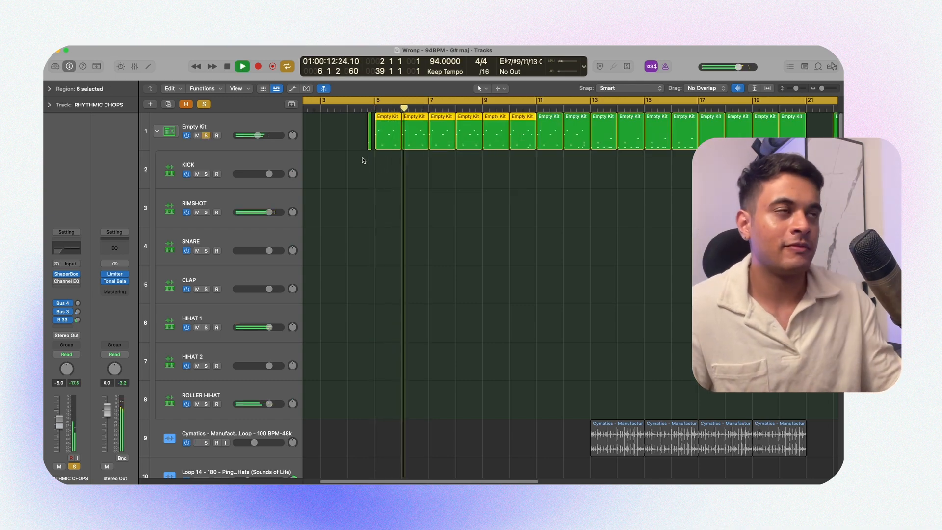
click(482, 186)
scroll(482, 183, up, 1)
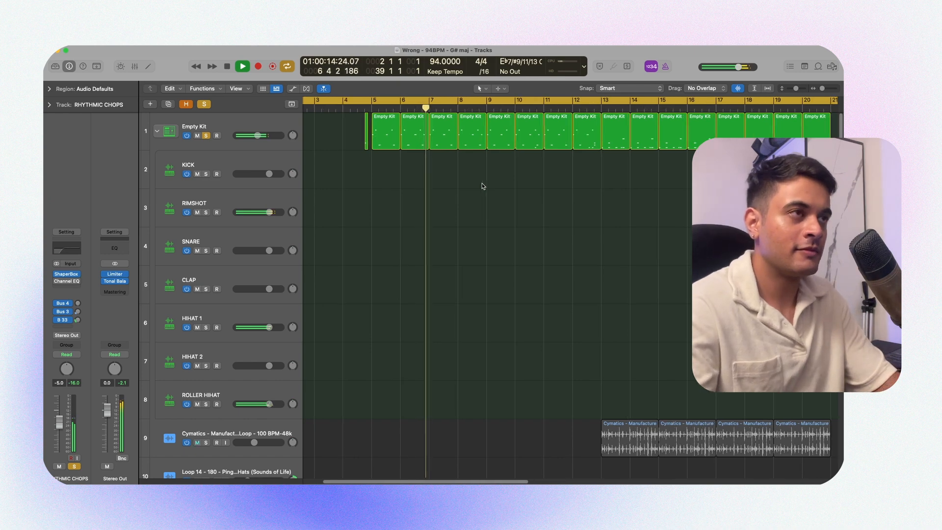
scroll(483, 185, down, 5)
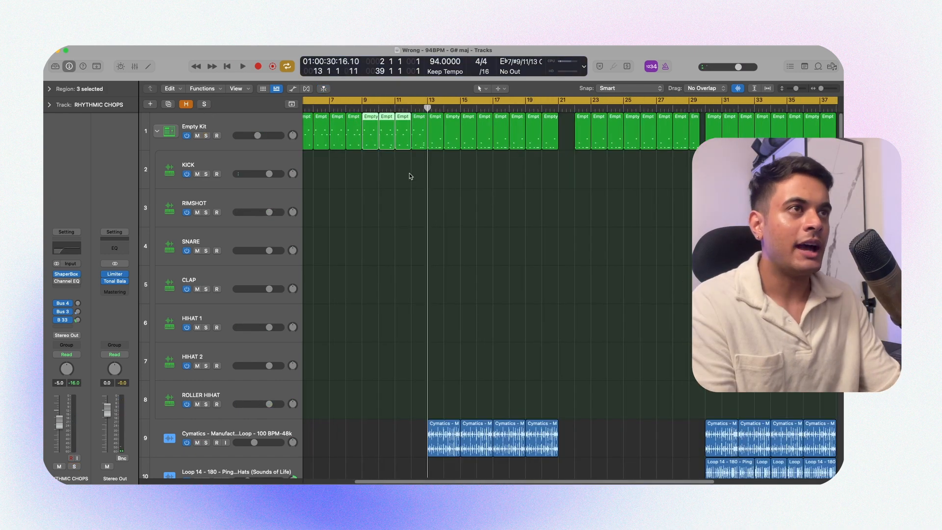
Step: Play the full mix from the three Empty Kit regions at bars 9 to 11 and follow it into the transition effects
drag(409, 172, 367, 132)
key(shift+space)
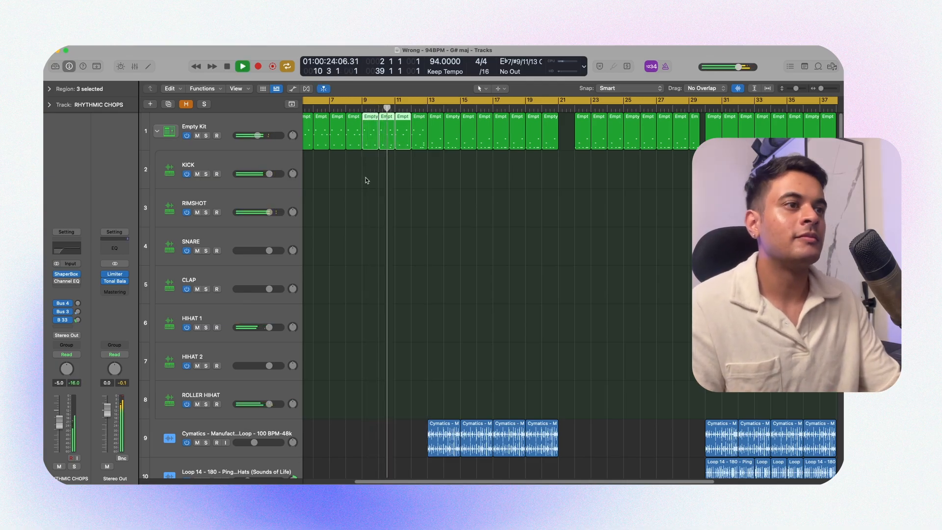
key(super+Right)
key(super+Right)
scroll(474, 245, down, 10)
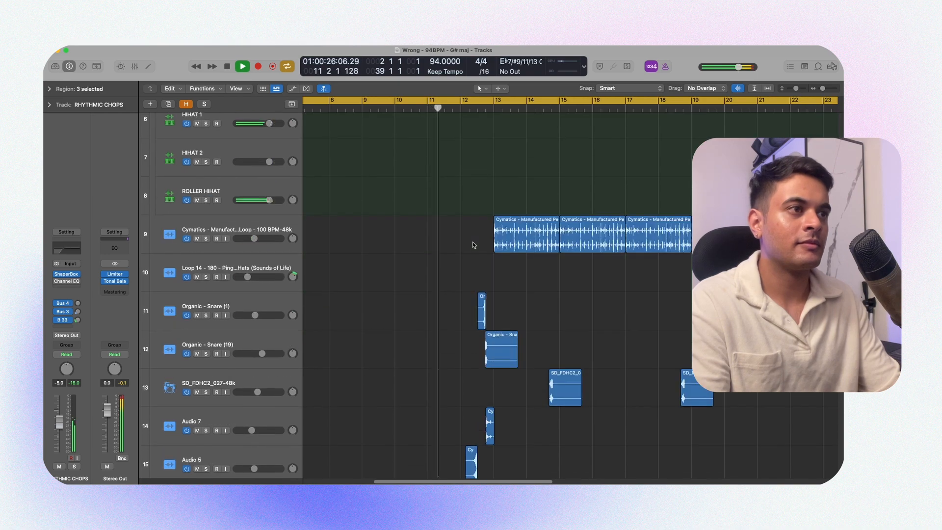
scroll(408, 235, down, 1)
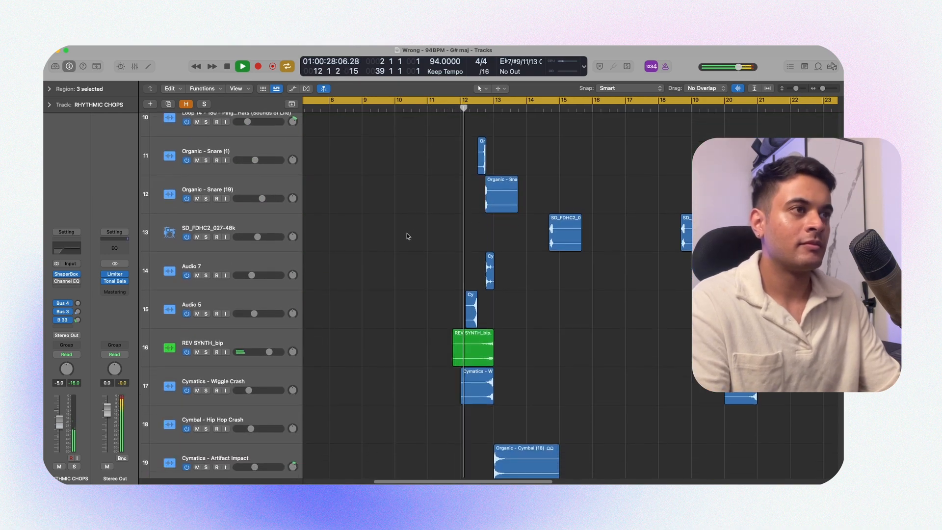
scroll(410, 244, up, 1)
key(space)
Step: Select the six transition regions on tracks 11 to 17 before bar 13 and play them within the full mix
drag(411, 136, 522, 417)
key(shift+space)
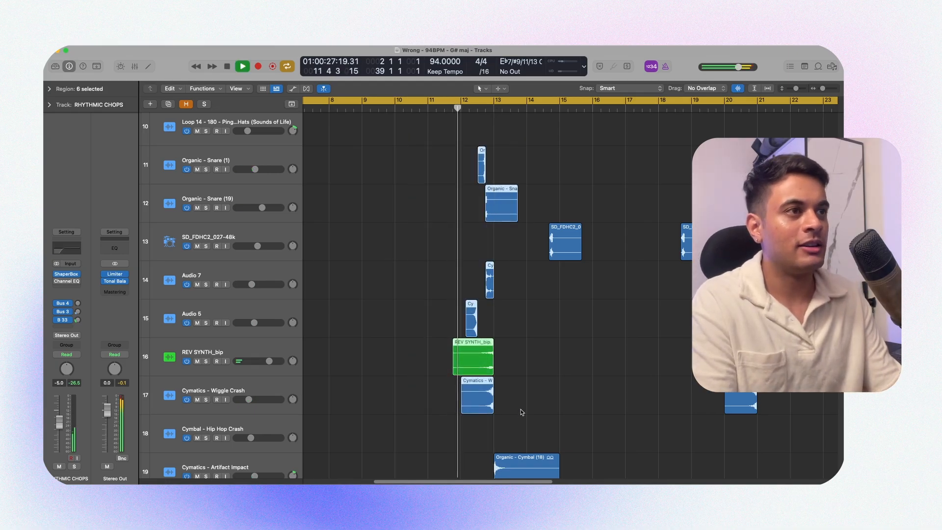
key(super+Right)
key(super+Right)
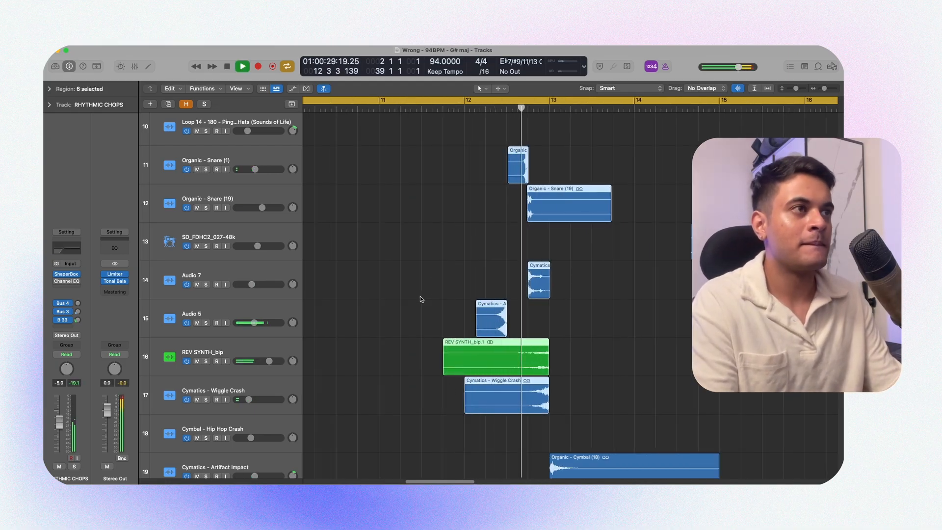
key(space)
Step: Solo the six selected transition regions plus the two Organic Cymbal tracks and audition them through bar 13
click(252, 162)
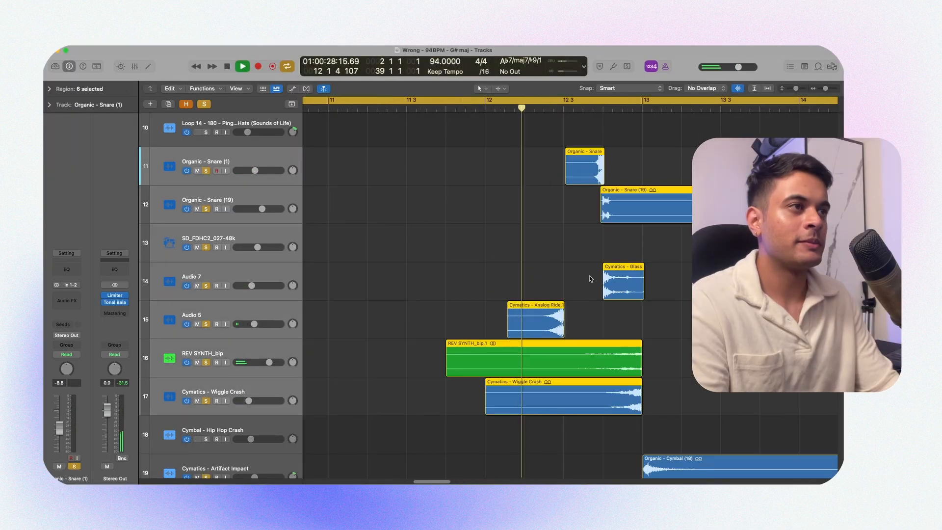
key(super+Right)
scroll(590, 278, down, 3)
key(super+Left)
key(super+Left)
key(super+Left)
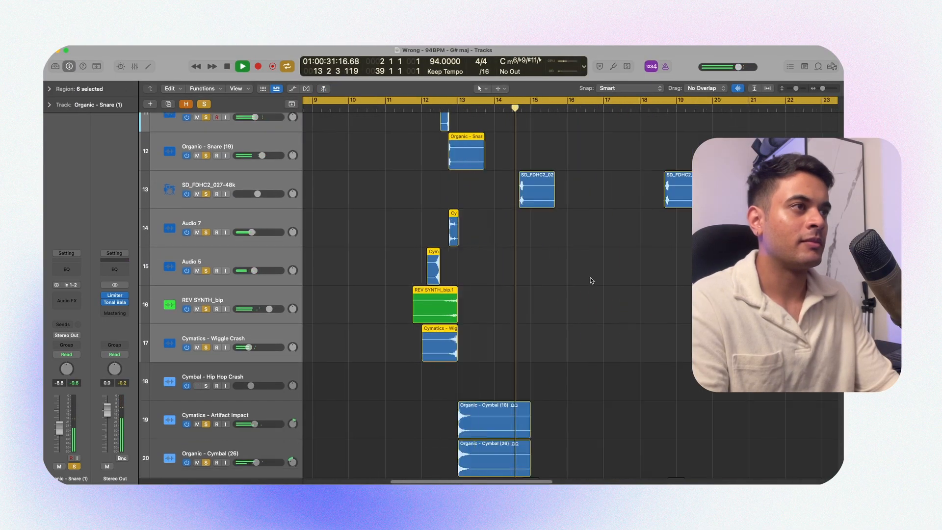
scroll(512, 299, up, 7)
Step: Solo the REV SYNTH_bip region alone and audition it leading up to bar 13
click(429, 342)
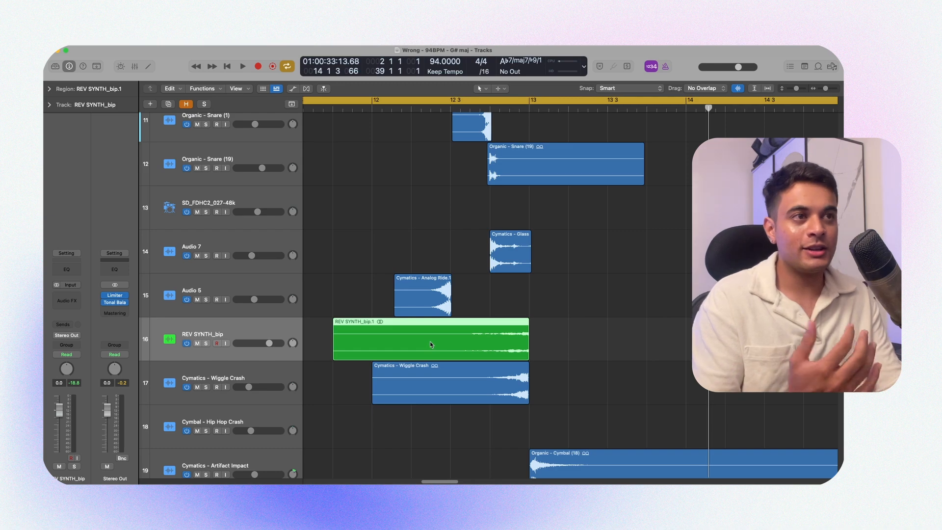
scroll(456, 304, down, 10)
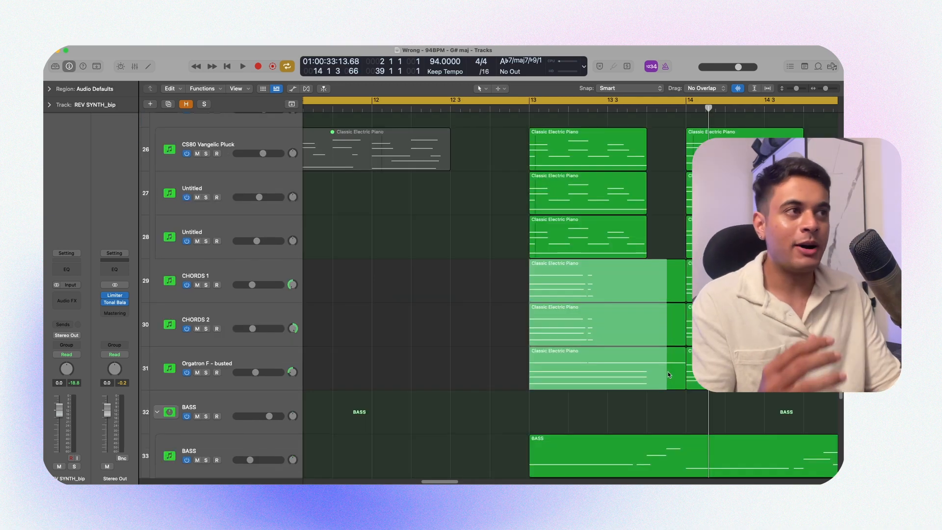
scroll(499, 319, up, 10)
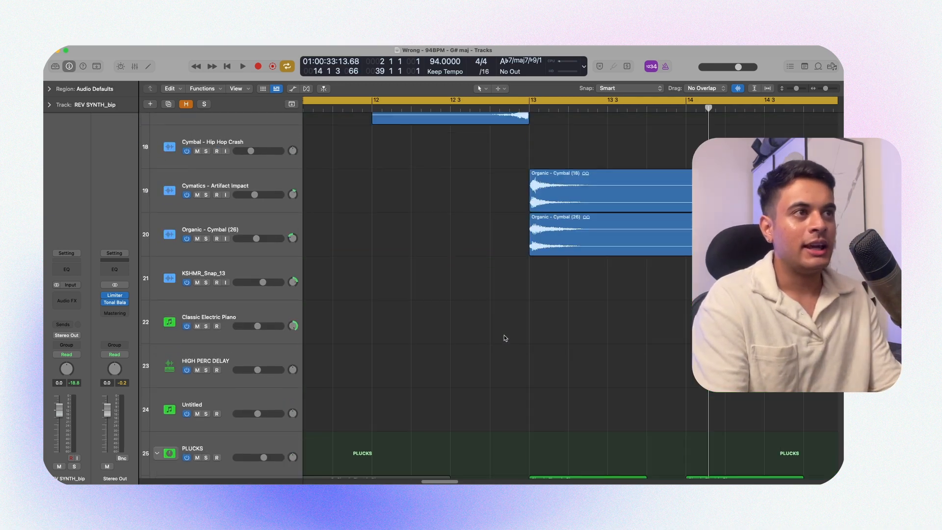
scroll(457, 370, down, 2)
click(461, 309)
key(ctrl+s)
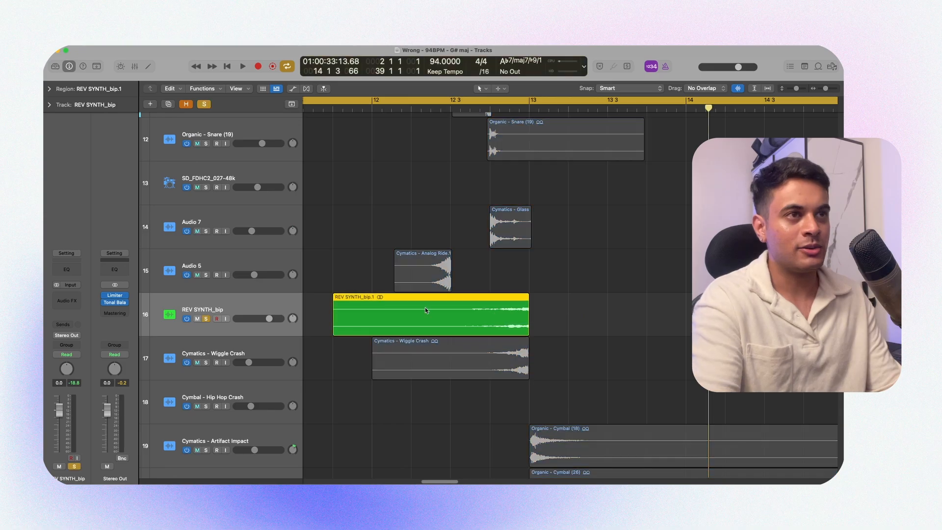
key(space)
key(super+Right)
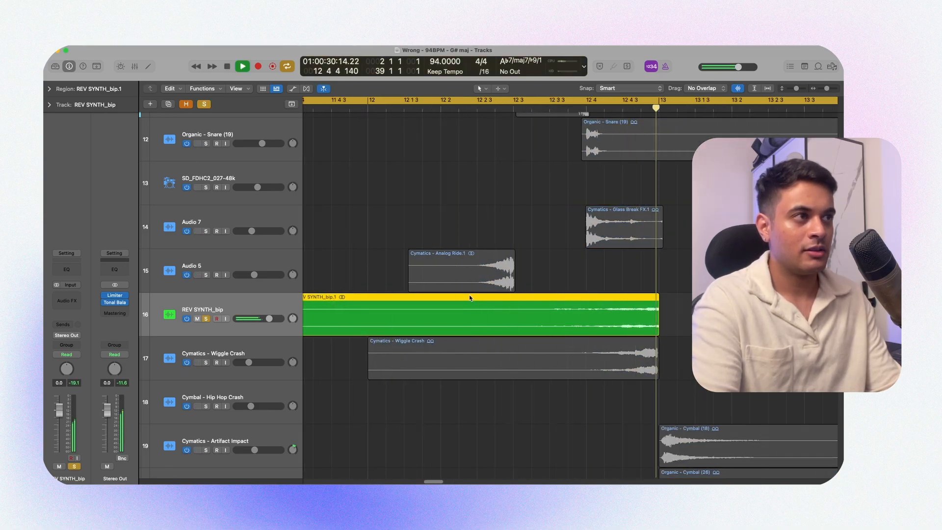
key(space)
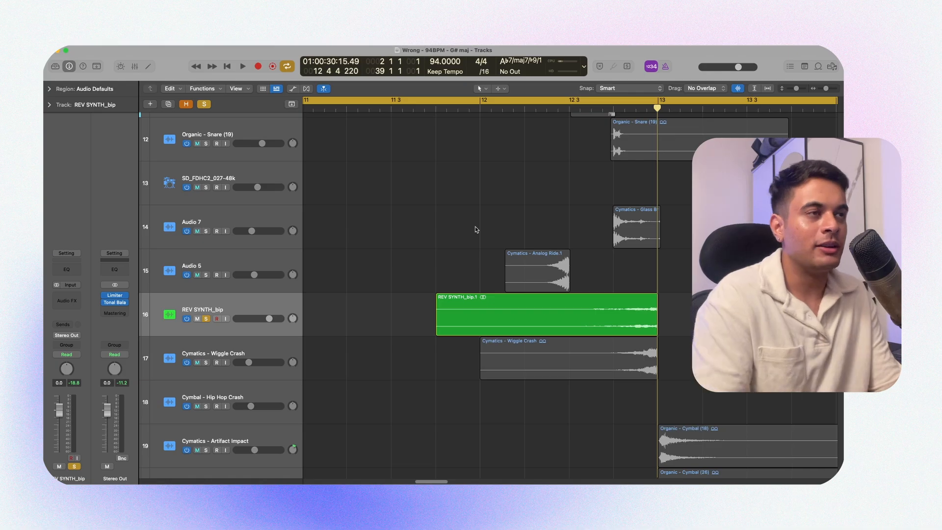
Step: Add the Wiggle Crash, Audio 5, Audio 7 and Organic Snare tracks to the solo and audition the layered transition
click(205, 363)
click(206, 275)
click(206, 231)
key(super+Right)
drag(439, 264, 659, 226)
click(536, 357)
key(shift+space)
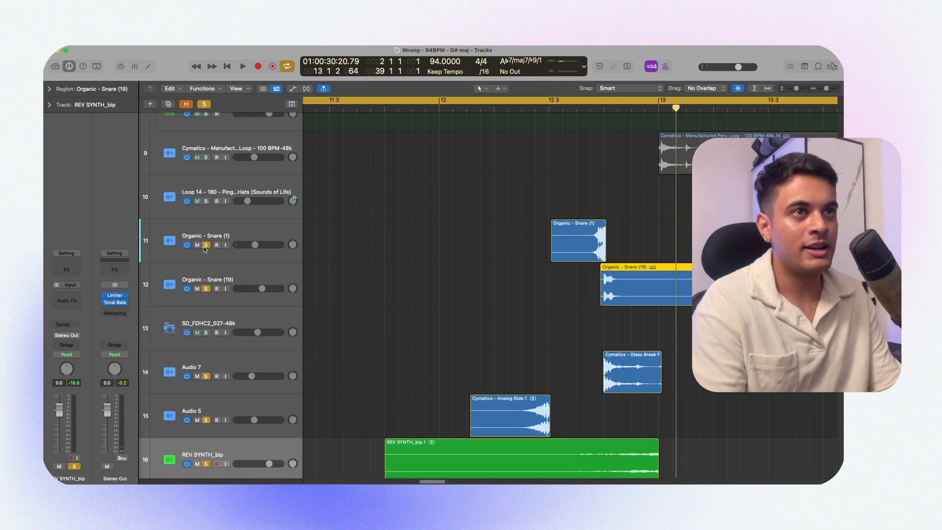
Step: Compare the transition without and with Organic - Snare (1) by toggling its solo and replaying the snare hits
click(206, 245)
key(shift+space)
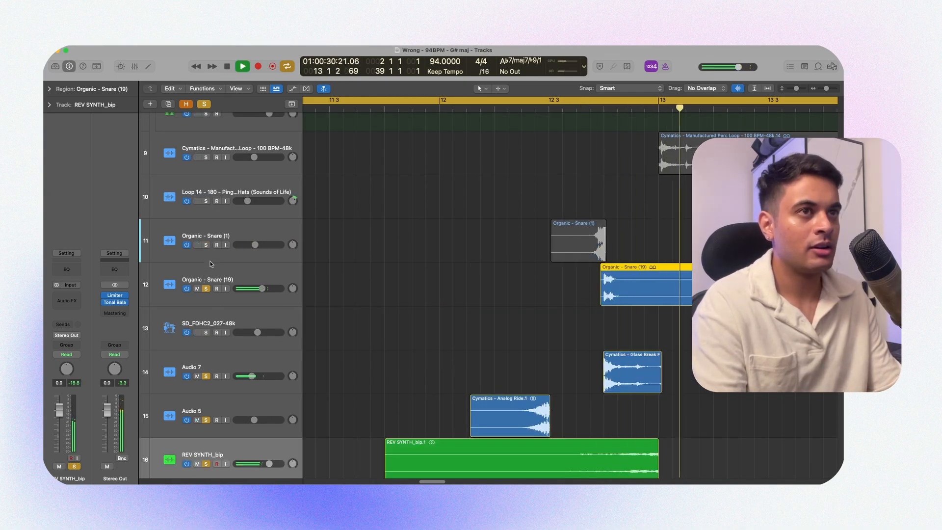
click(206, 244)
key(shift+space)
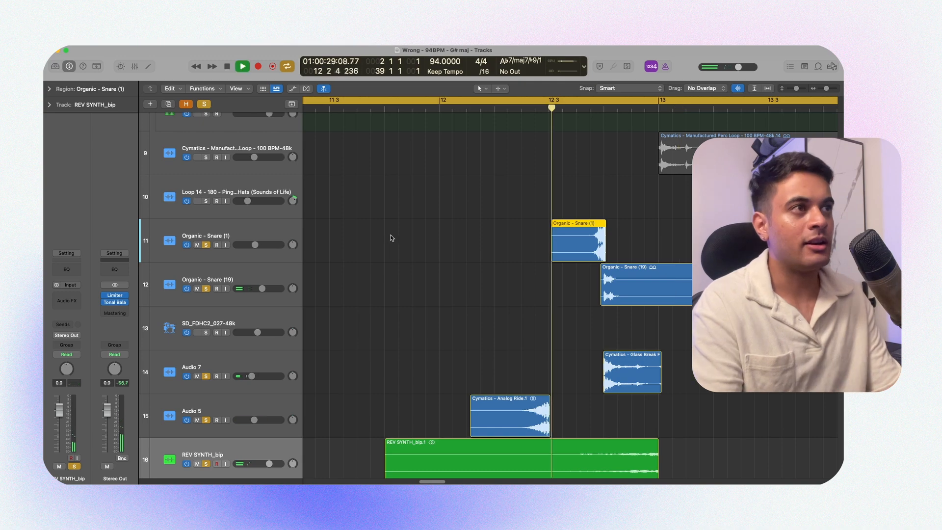
key(super+Left)
key(space)
Step: Play the soloed transition effects from just before bar 11, together with the two Organic Cymbal regions at bar 13
scroll(444, 211, up, 6)
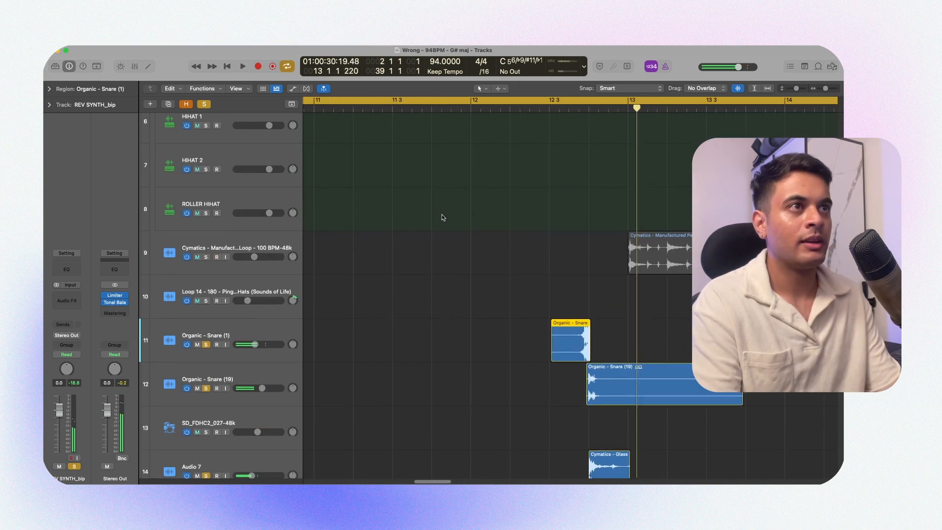
key(super+Left)
alt+shift+click(402, 225)
scroll(437, 259, down, 12)
key(space)
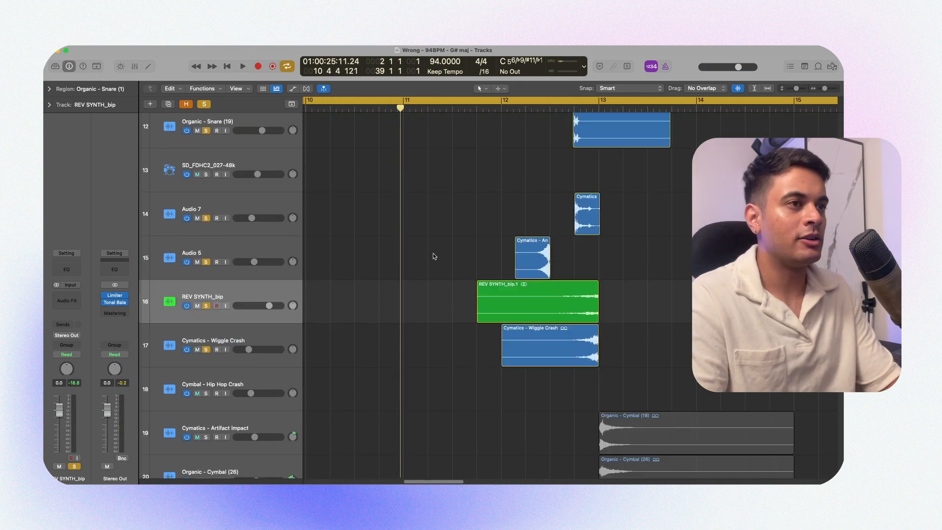
scroll(436, 275, up, 5)
key(super+Up)
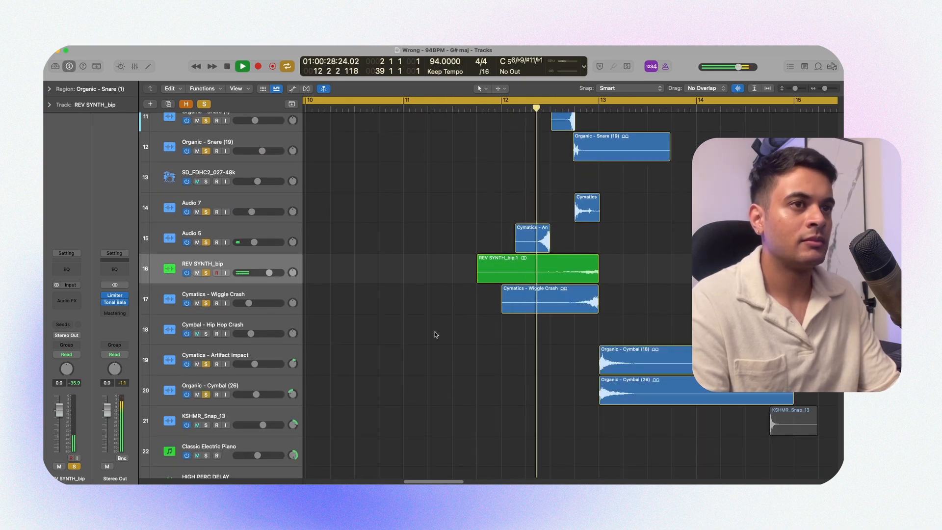
Step: Solo the Empty Kit track and start playing its four drum regions from bar 13
scroll(493, 332, up, 5)
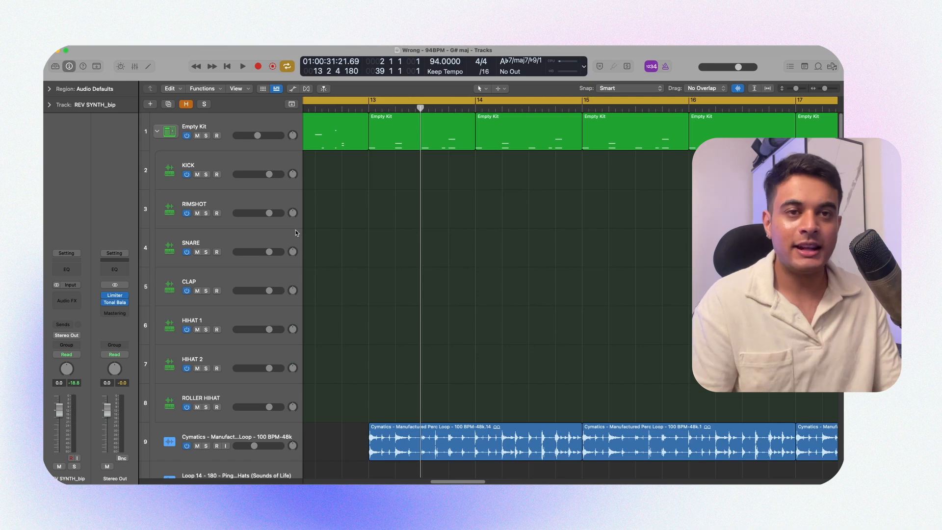
drag(619, 177, 430, 142)
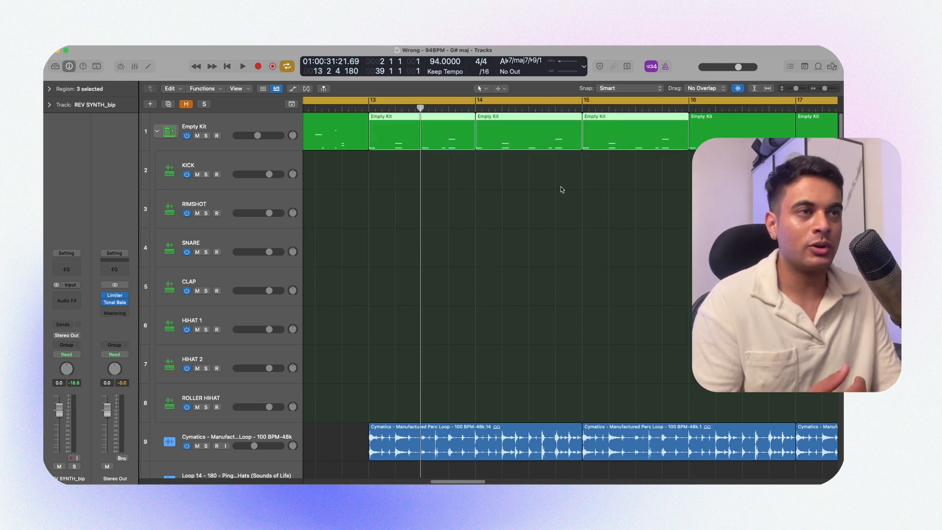
key(s)
key(s)
click(225, 125)
drag(712, 188, 426, 145)
key(ctrl+s)
key(space)
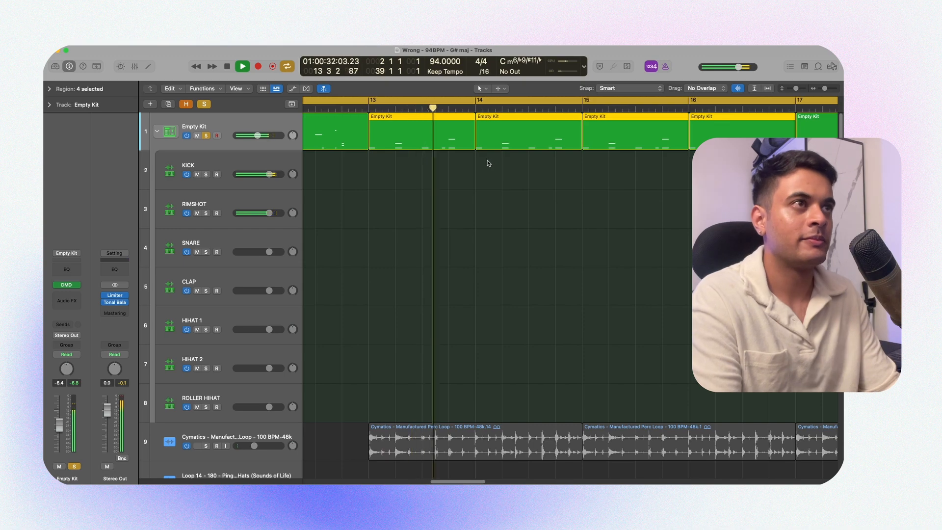
Step: Listen to the soloed Empty Kit drum pattern through bar 16 and stop playback before bar 17
key(super+Left)
key(super+Left)
key(super+Left)
key(super+Left)
key(super+Left)
key(super+Left)
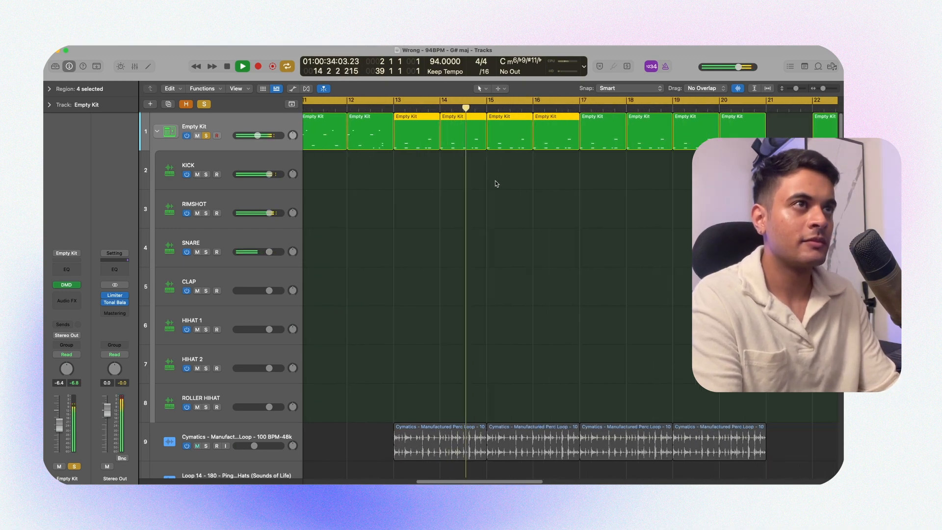
key(super+Right)
key(super+Right)
key(super+Right)
key(super+Right)
key(super+Right)
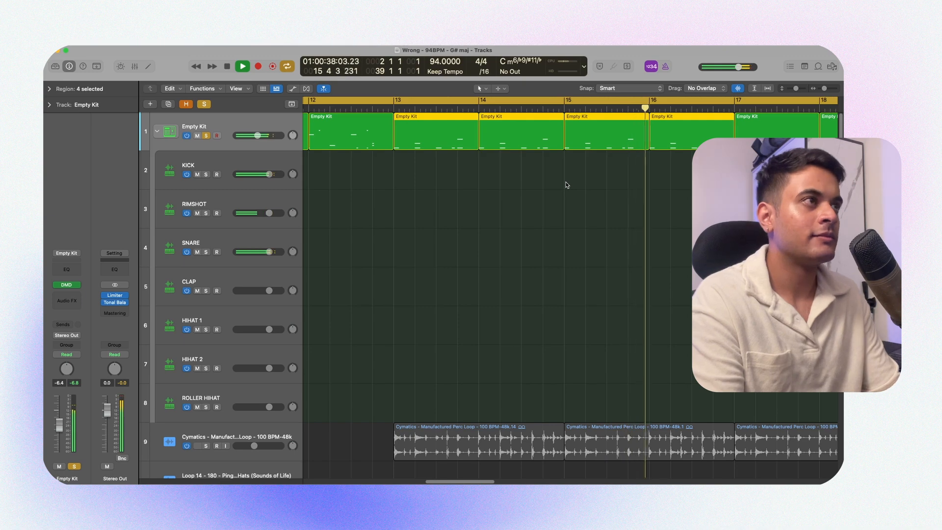
key(super+Left)
key(super+Left)
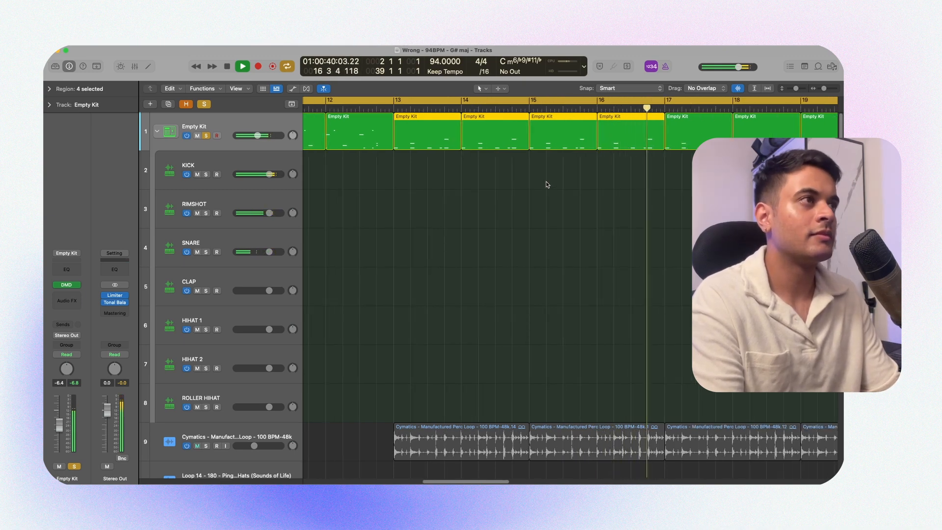
key(space)
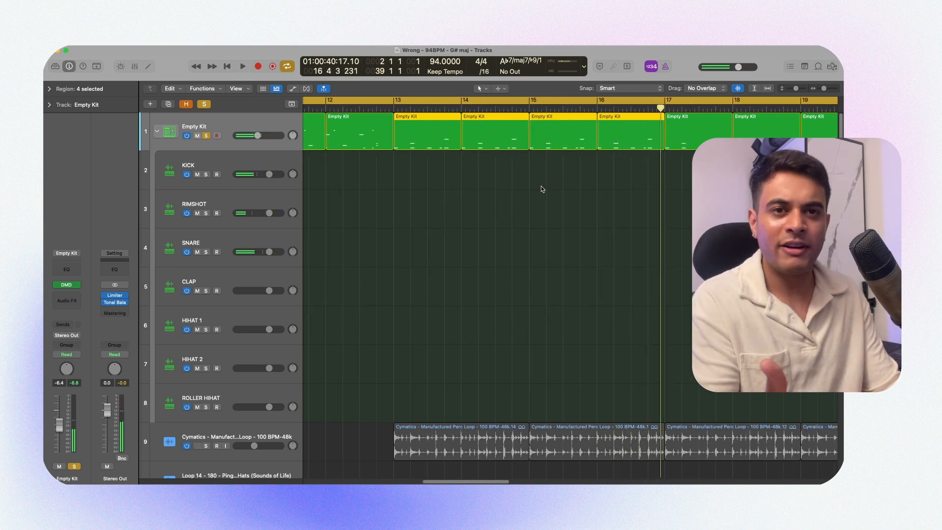
Step: Play the Manufactured Perc Loop region from bar 13 together with the soloed Empty Kit drums up to bar 16
scroll(535, 229, down, 5)
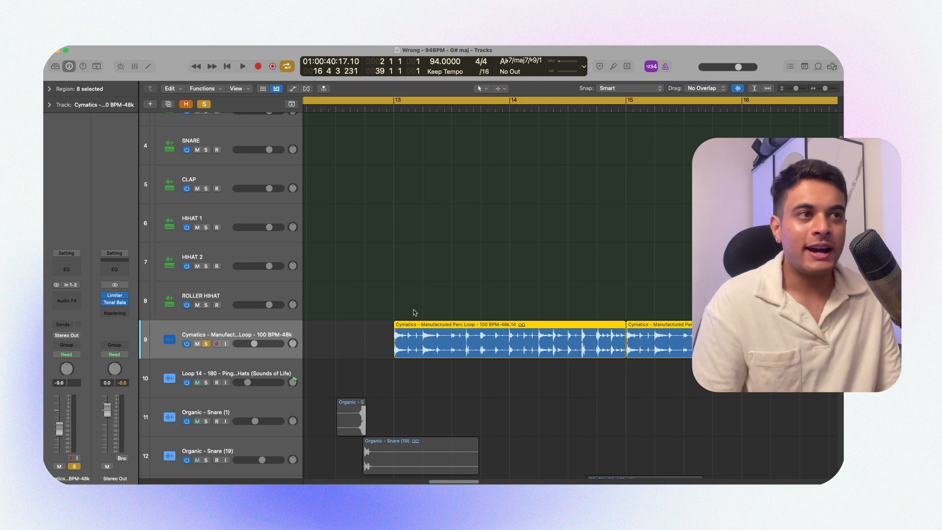
drag(415, 313, 583, 378)
key(space)
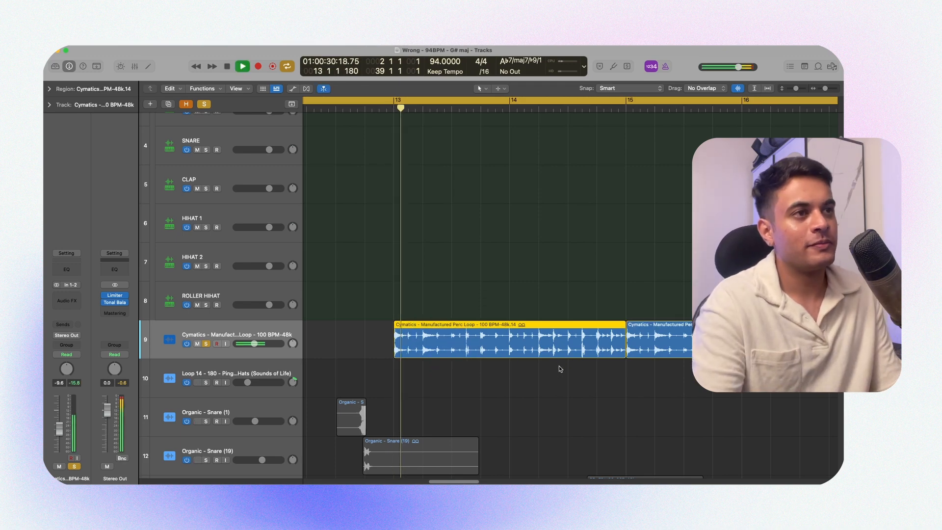
scroll(491, 334, up, 1)
scroll(481, 320, up, 2)
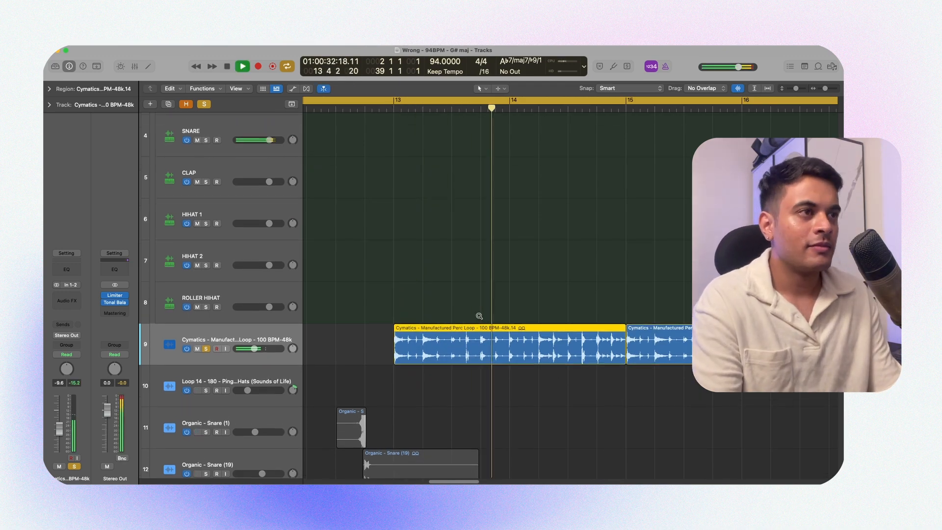
scroll(481, 316, left, 4)
scroll(482, 318, left, 2)
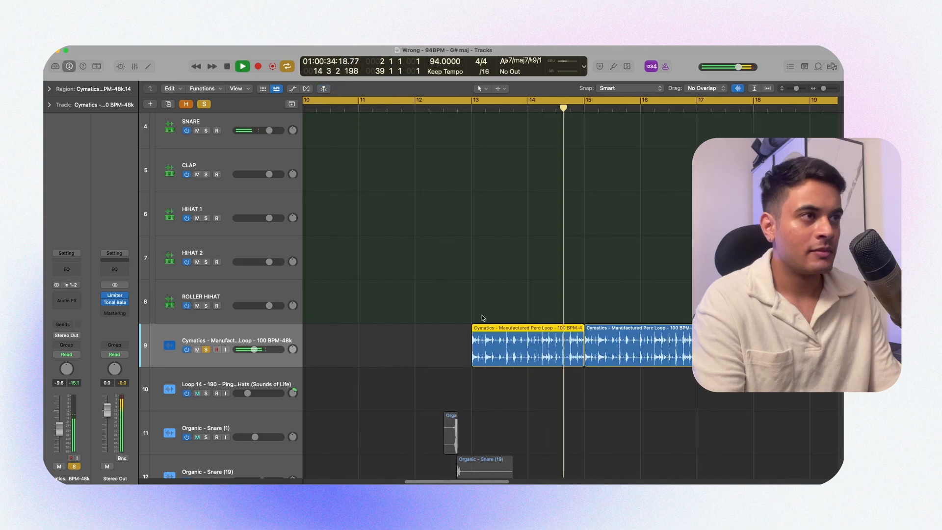
scroll(484, 318, up, 3)
scroll(489, 314, up, 2)
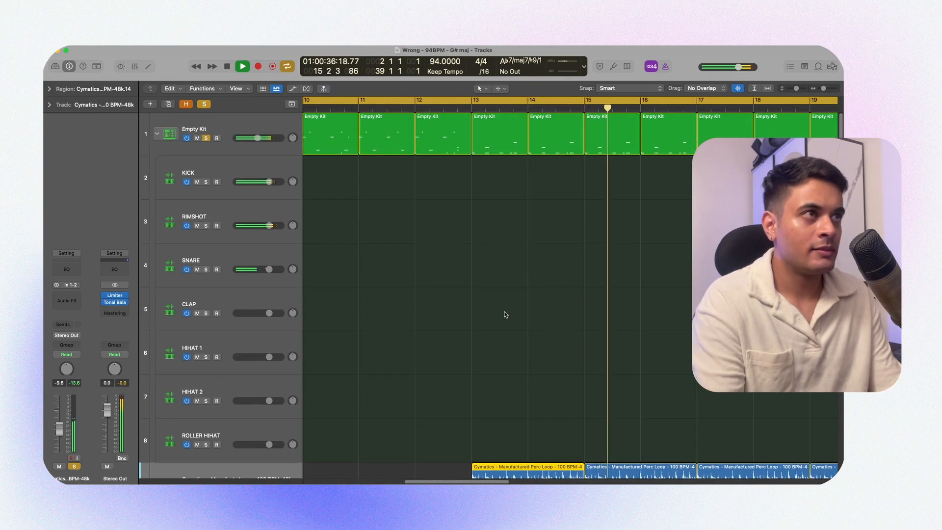
scroll(505, 314, down, 2)
key(space)
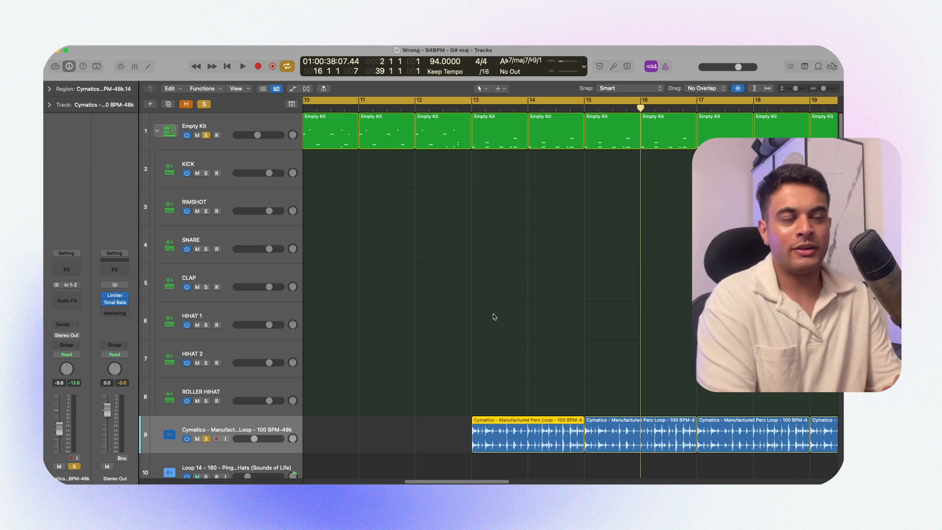
Step: Replay the drums and perc loop from bar 13 and examine the four Empty Kit regions' notes in the Piano Roll
key(space)
scroll(506, 319, right, 2)
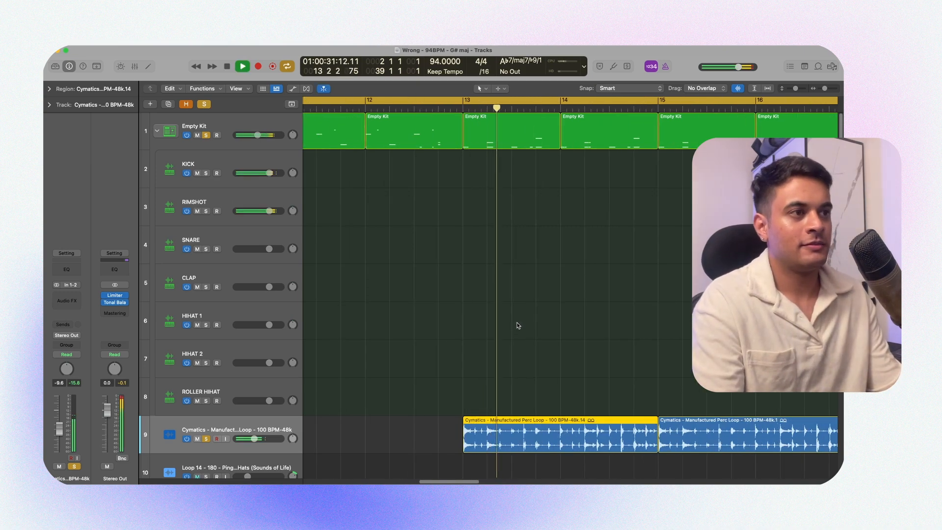
scroll(517, 327, down, 2)
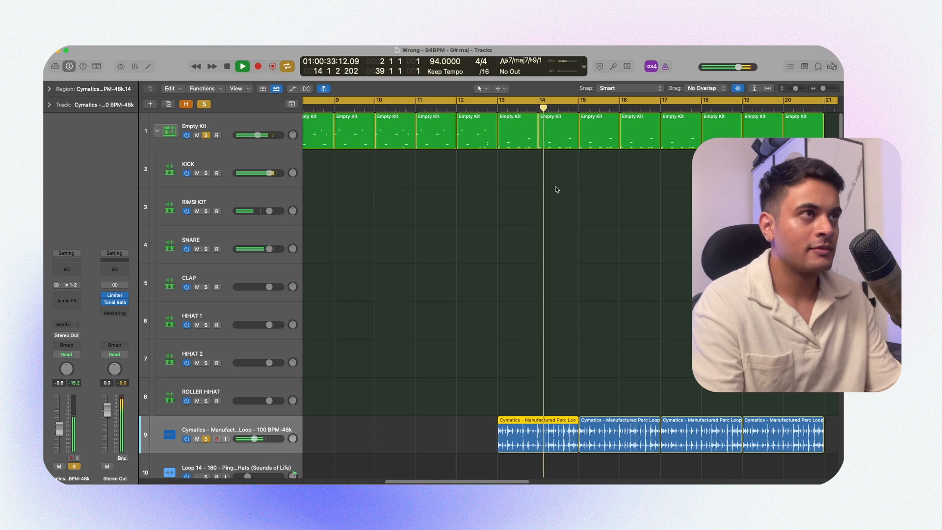
drag(637, 188, 501, 143)
key(e)
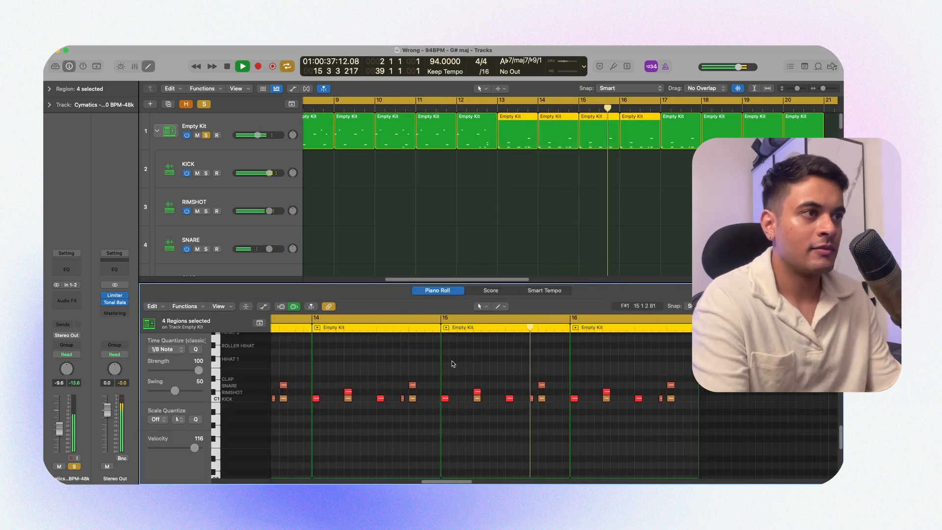
key(e)
Step: Audition the soloed perc loop and transition tracks from bar 12 through the SD_FDHC2_027-48k hit just before bar 15
scroll(505, 319, down, 3)
scroll(577, 325, down, 2)
scroll(578, 325, down, 6)
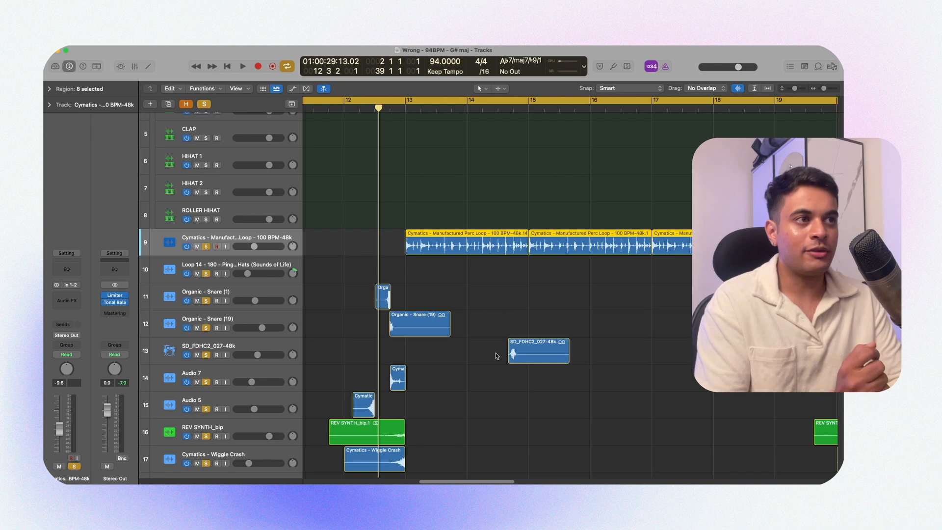
key(space)
scroll(492, 351, up, 3)
key(super+Left)
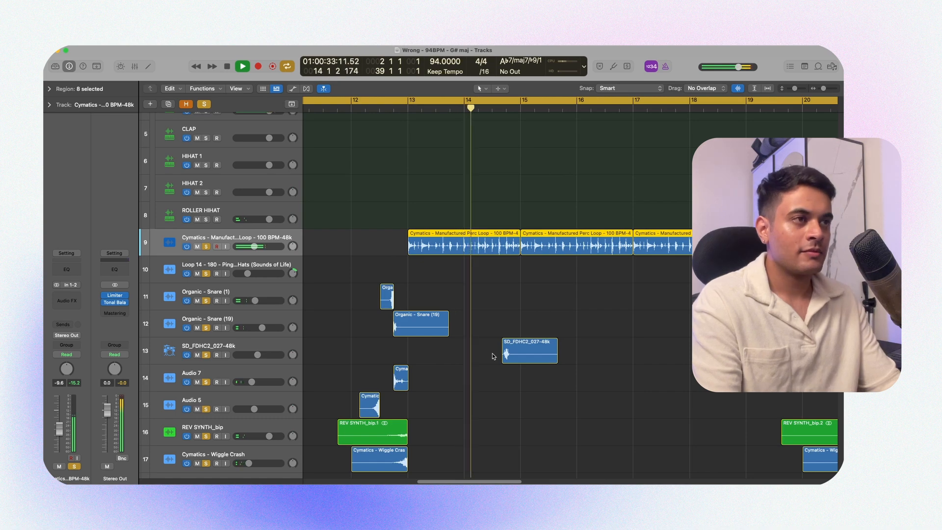
key(super+Right)
key(super+Right)
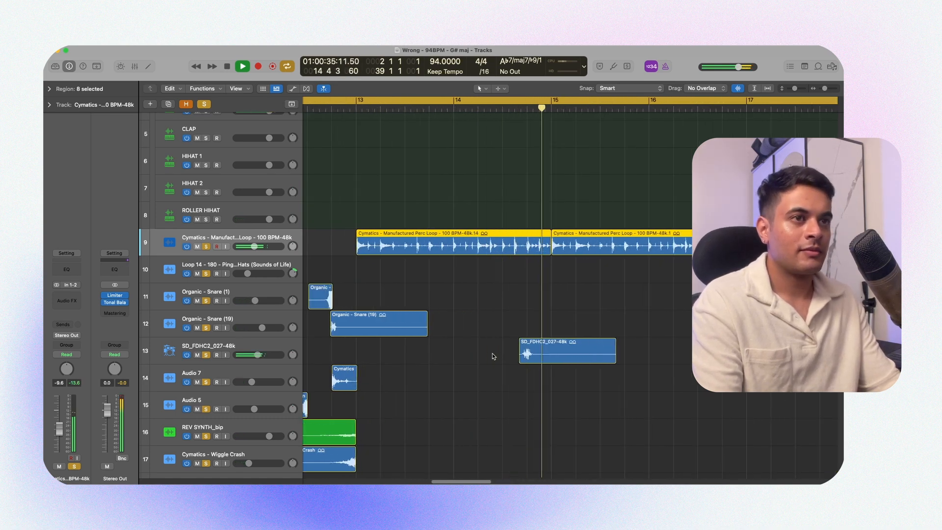
key(space)
Step: Add the KSHMR_Snap_13 track to the solo and audition its region just before bar 15 with the other layers
scroll(214, 351, down, 5)
click(212, 344)
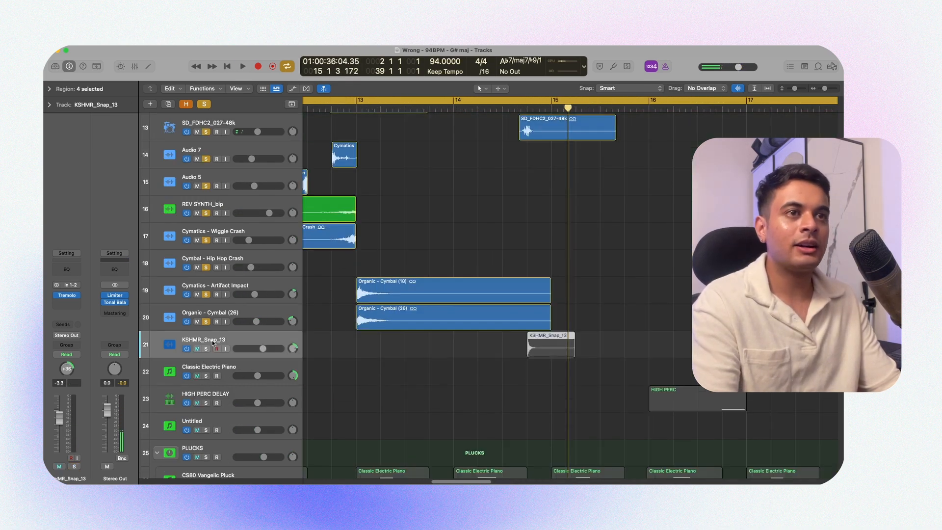
key(space)
key(super+Left)
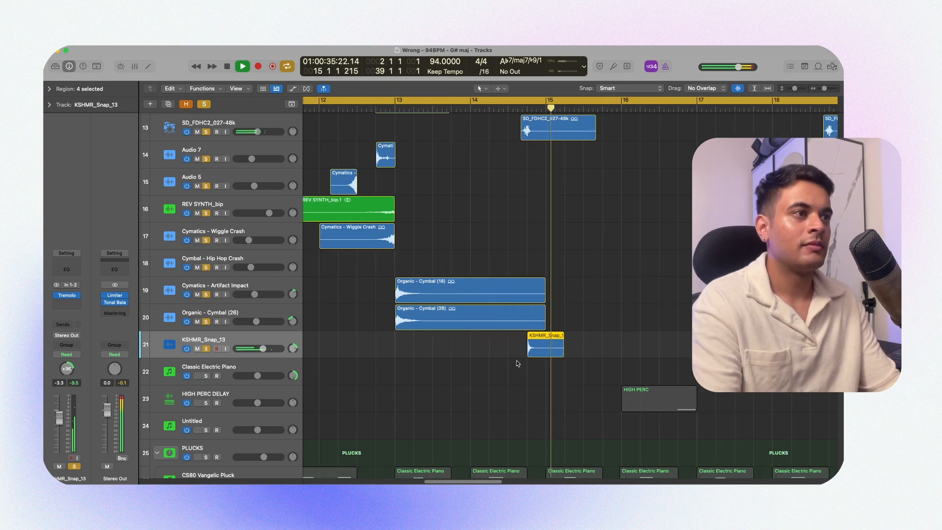
scroll(521, 385, up, 5)
scroll(522, 385, up, 4)
key(space)
key(super+Right)
scroll(522, 378, down, 3)
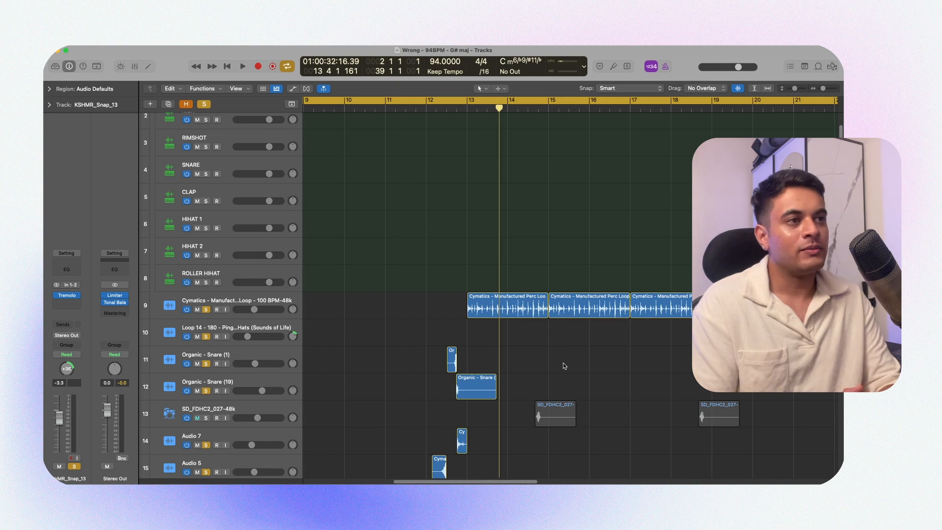
Step: Replay the soloed layers from bar 13 and bring the SD_FDHC2_027-48k track back into the solo
key(space)
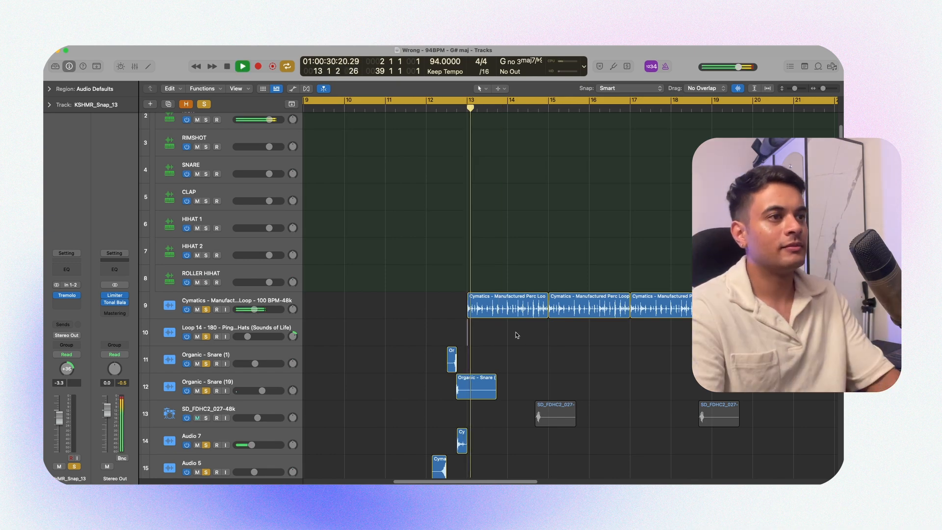
scroll(508, 342, down, 5)
click(192, 245)
scroll(482, 311, down, 4)
scroll(482, 311, up, 5)
scroll(482, 311, up, 4)
scroll(491, 311, down, 7)
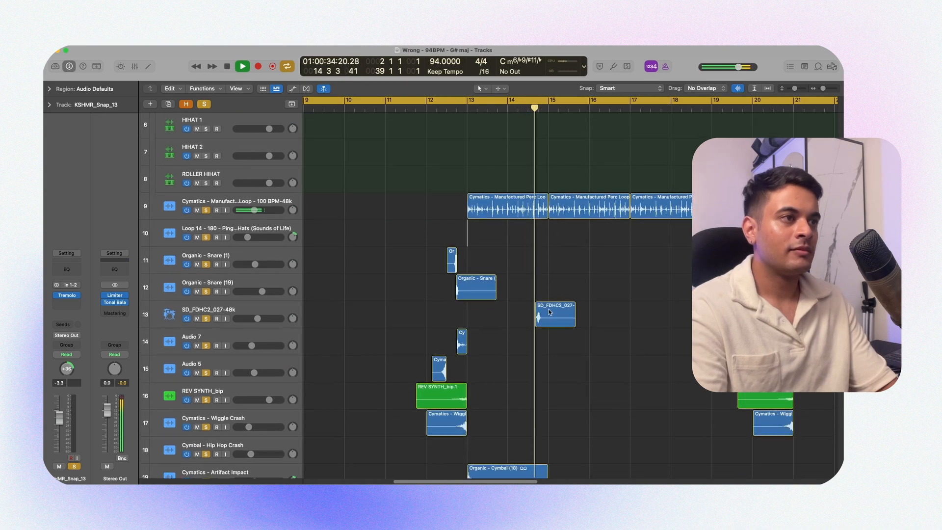
scroll(549, 312, down, 2)
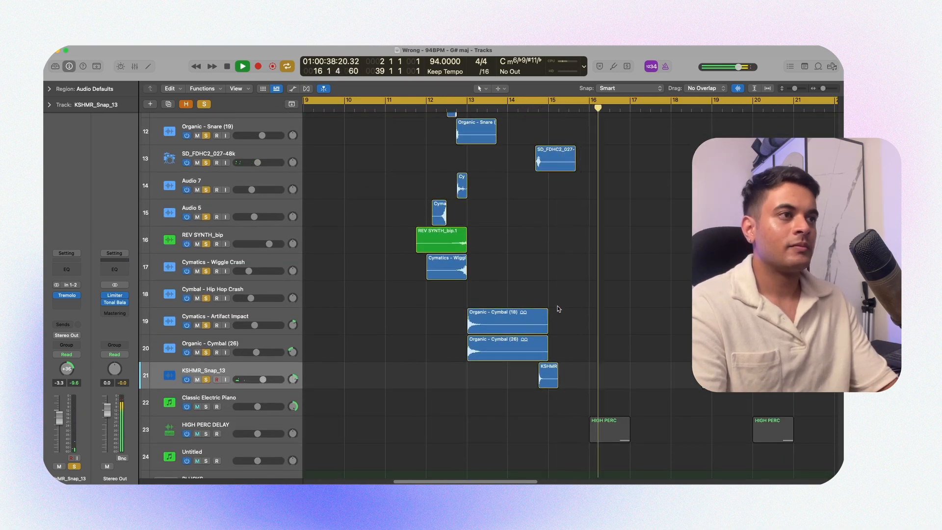
scroll(515, 324, up, 1)
key(space)
Step: Solo the HIGH PERC DELAY track alone and audition its delayed hit at the end of the bar 16 region
click(246, 439)
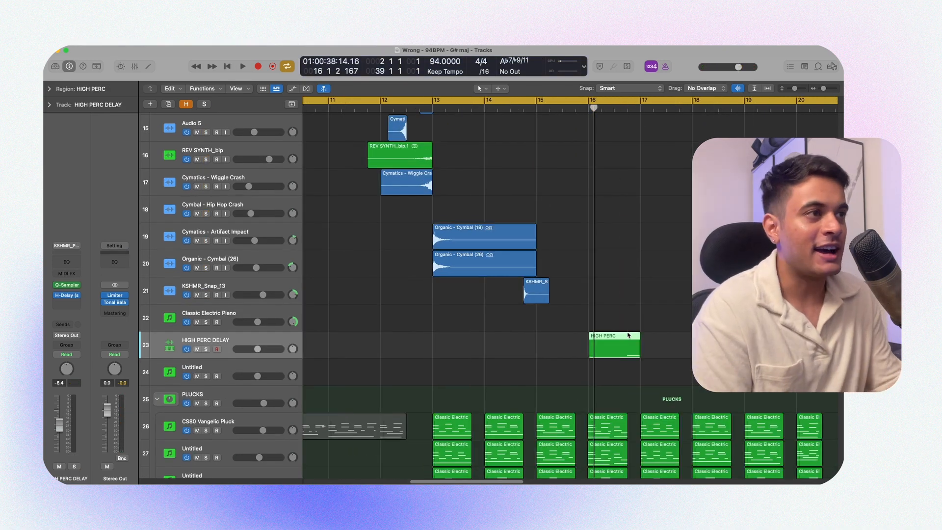
key(s)
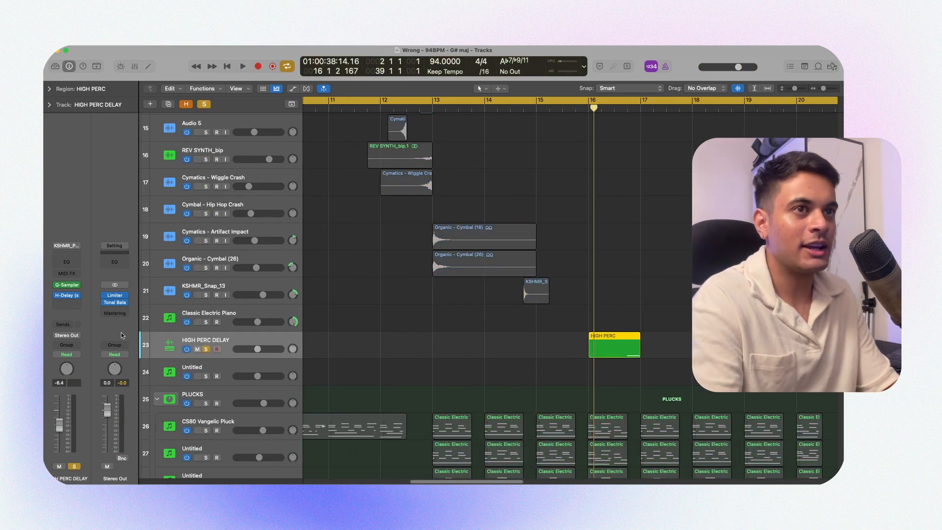
key(space)
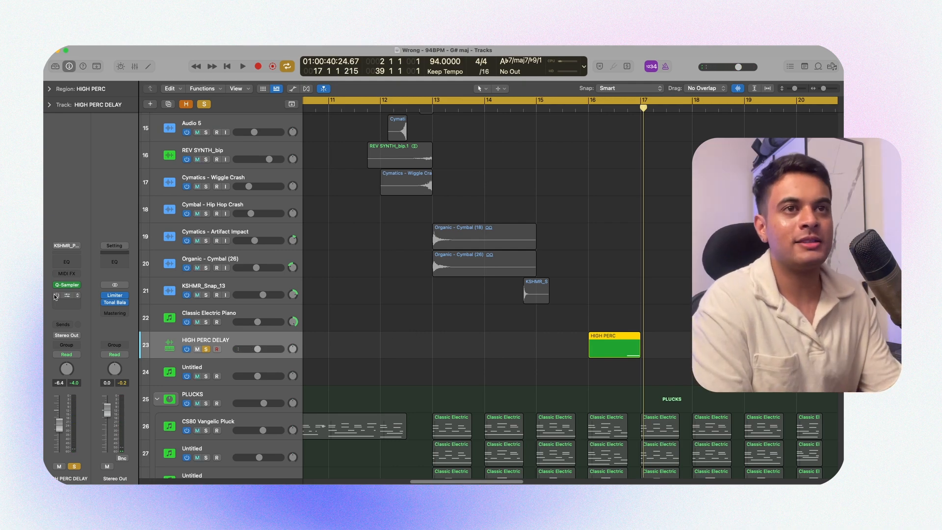
click(613, 329)
key(space)
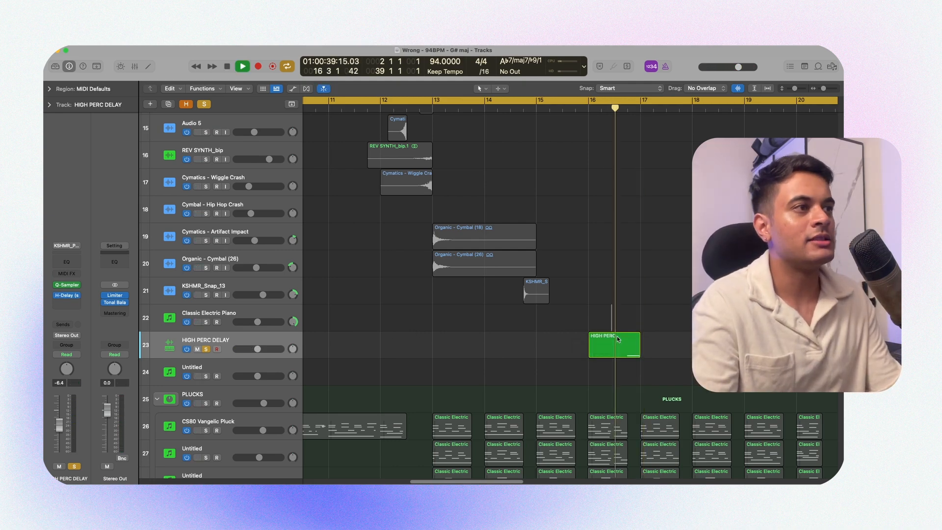
key(space)
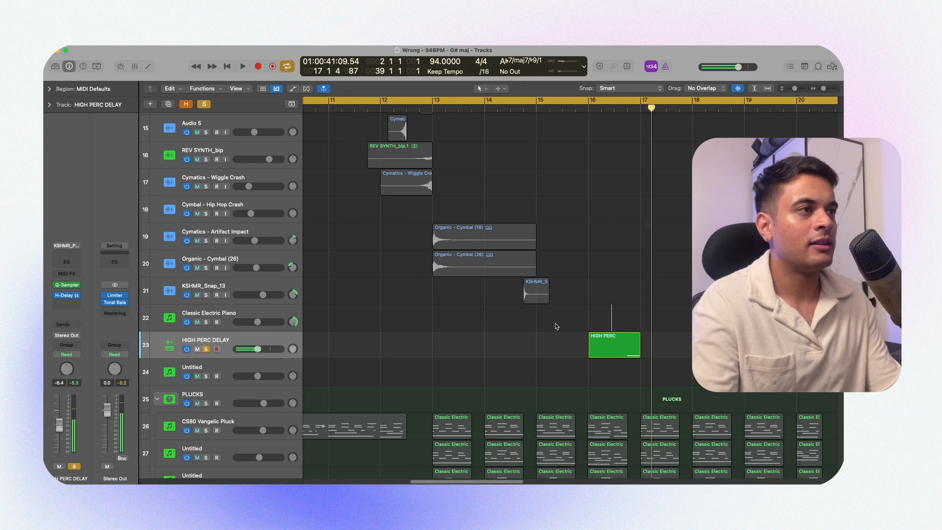
Step: Add the percussion and transition tracks back to the HIGH PERC DELAY solo and play all the layers together
key(z)
scroll(224, 141, up, 10)
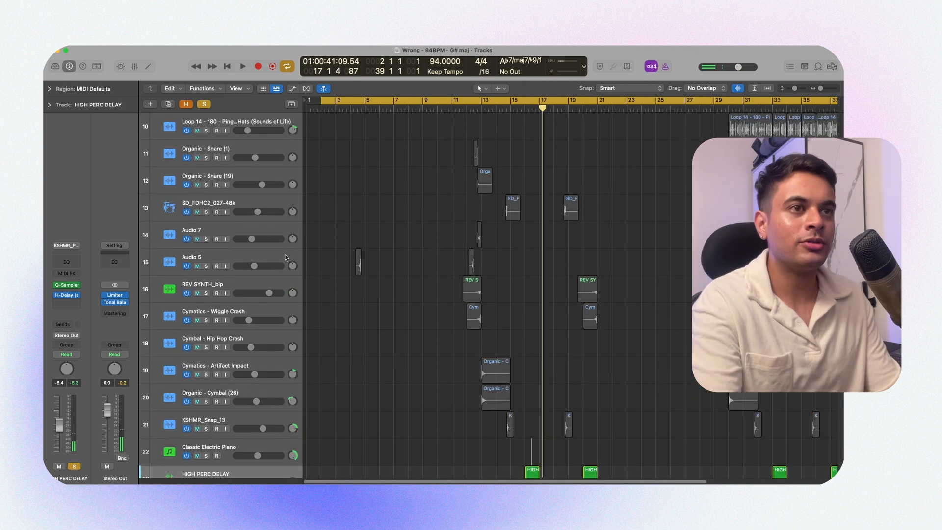
key(z)
key(space)
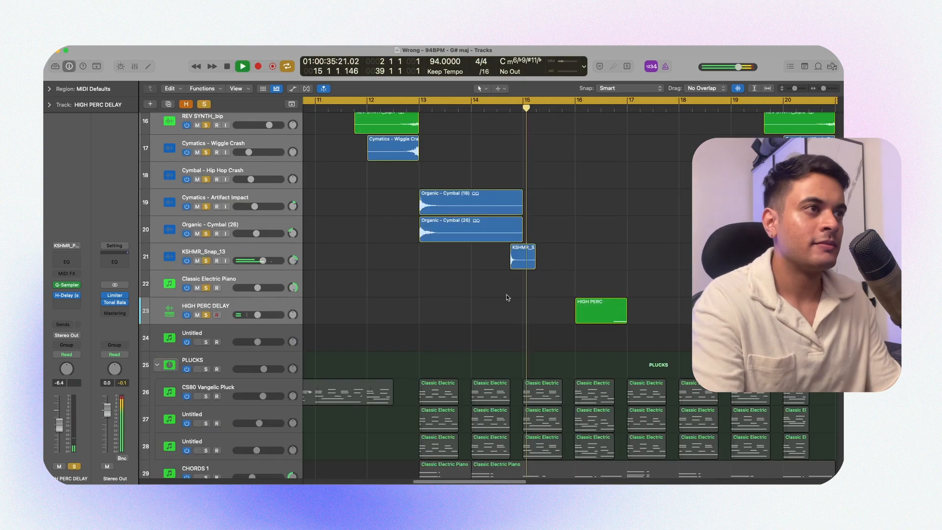
key(super+Left)
scroll(506, 319, up, 2)
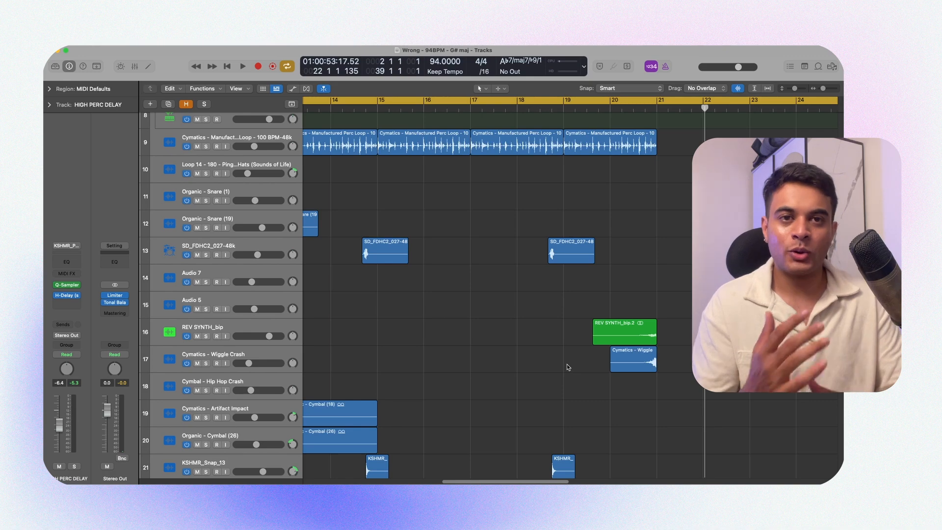
Step: Play the REV SYNTH_bip and Cymatics - Wiggle Crash regions leading into bar 21 together with the rest of the arrangement
scroll(569, 377, down, 3)
drag(502, 341, 384, 336)
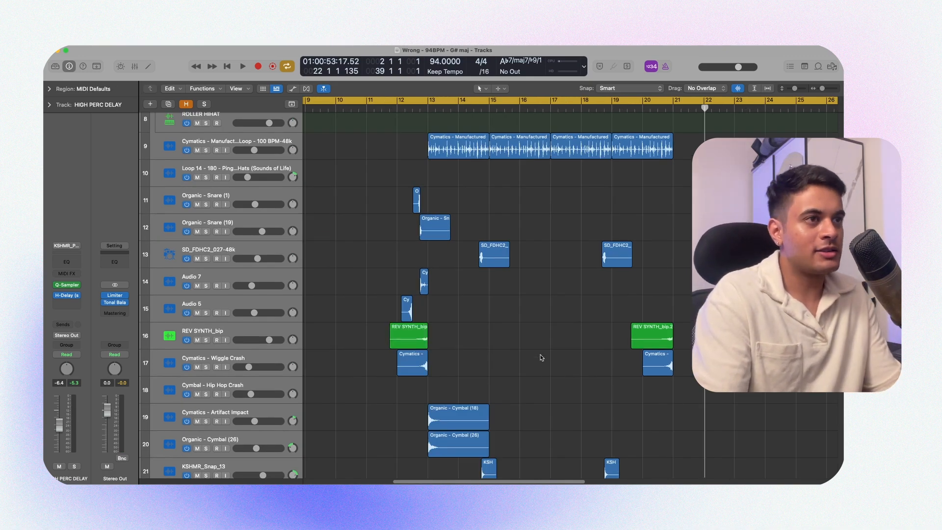
key(super+Right)
key(super+Right)
key(super+Down)
key(super+Down)
drag(694, 388, 567, 354)
key(shift+space)
click(563, 306)
key(super+Left)
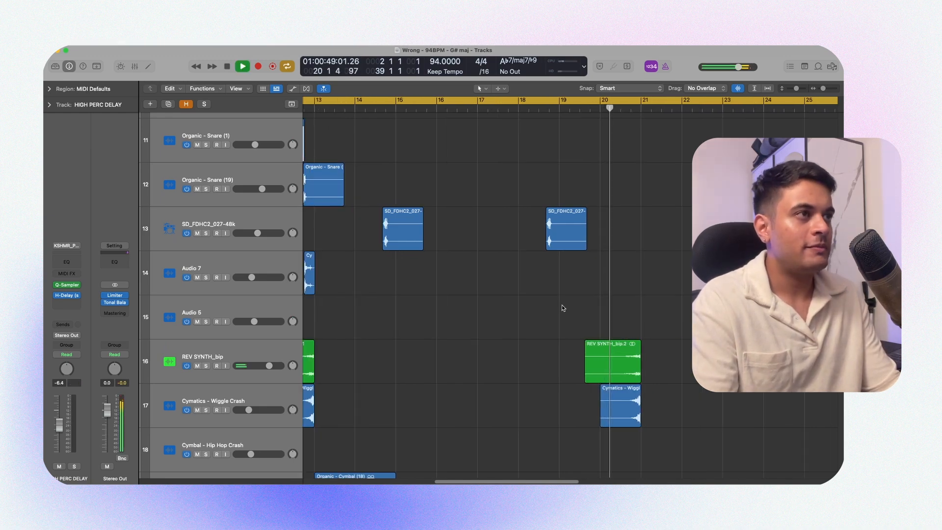
key(super+Right)
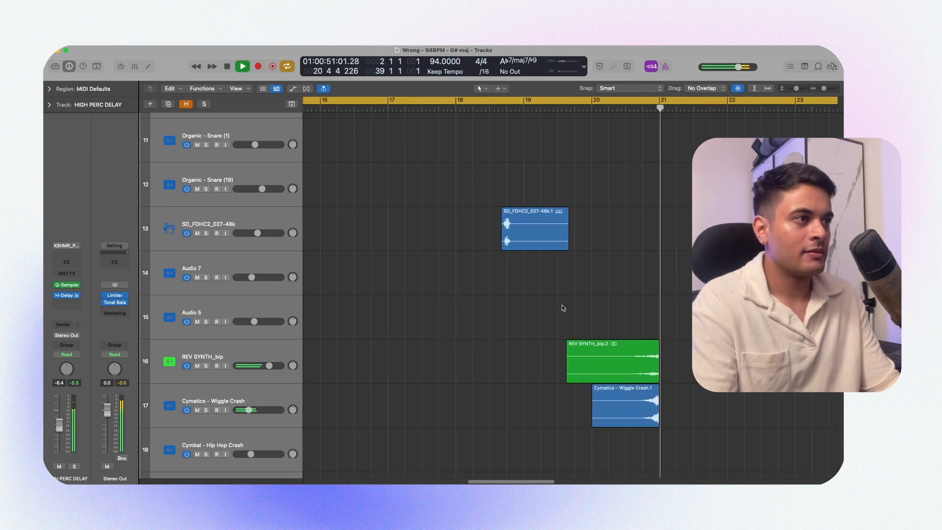
key(super+Left)
scroll(561, 305, up, 10)
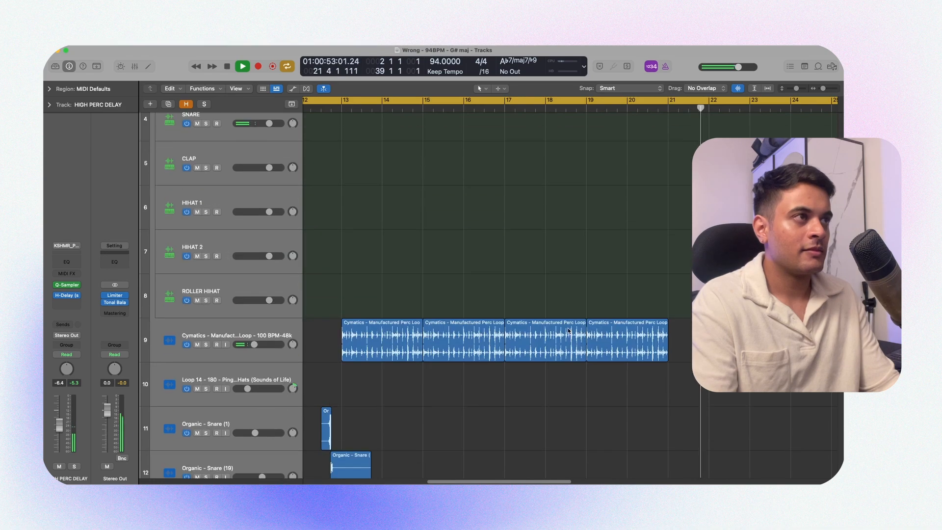
key(super+Up)
key(space)
Step: Audition the PIANO HITS region at bar 22 on its own with the track soloed
scroll(568, 330, down, 20)
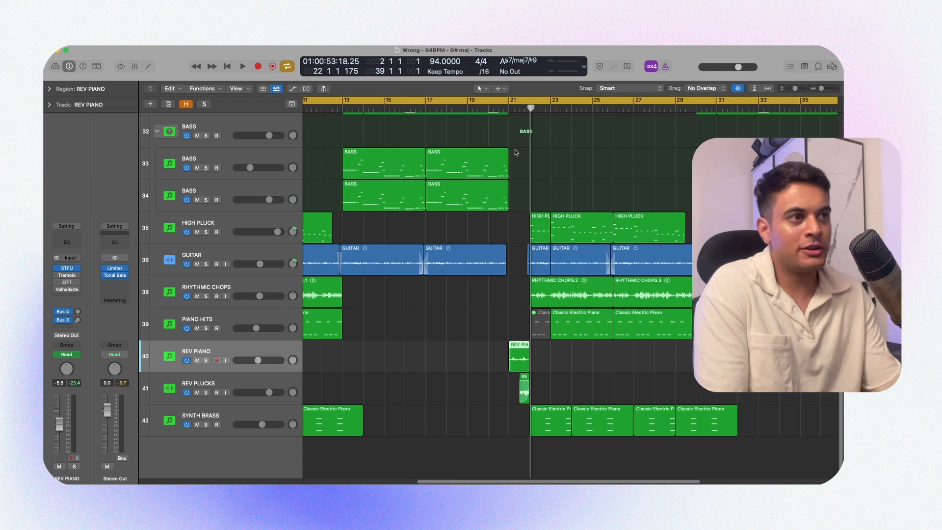
key(super+Right)
key(super+Right)
key(super+Right)
key(super+Right)
drag(677, 367, 602, 353)
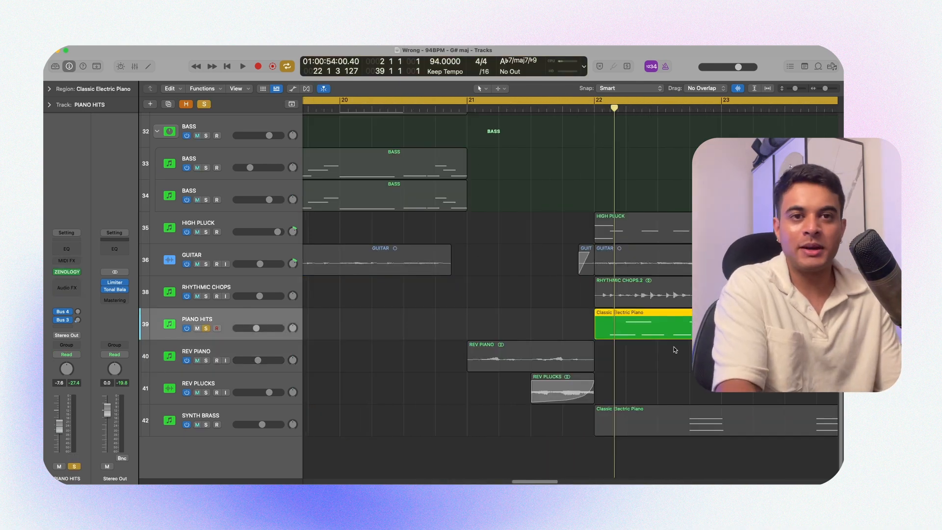
key(super+Left)
key(super+Left)
scroll(677, 360, right, 3)
key(space)
click(572, 357)
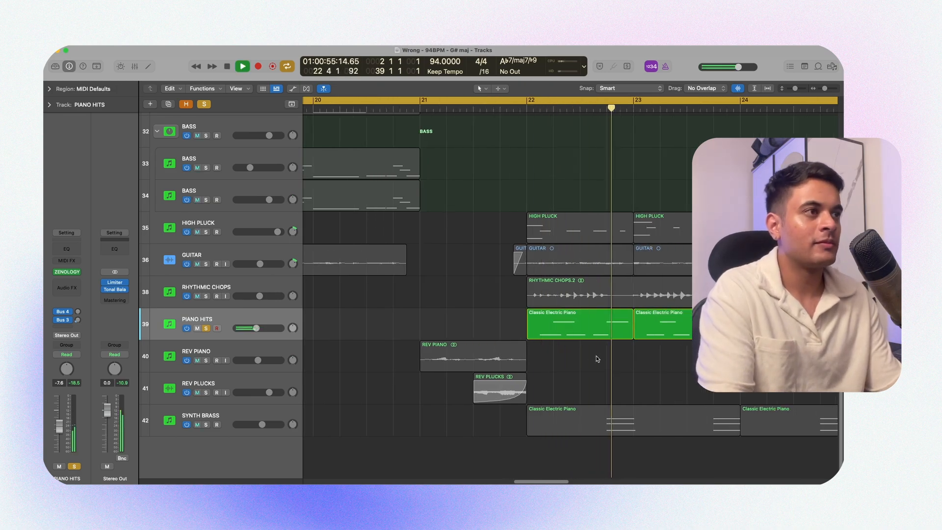
key(space)
Step: Bounce the PIANO HITS region at bar 22 in place, reverse the bounced audio and play it
click(584, 333)
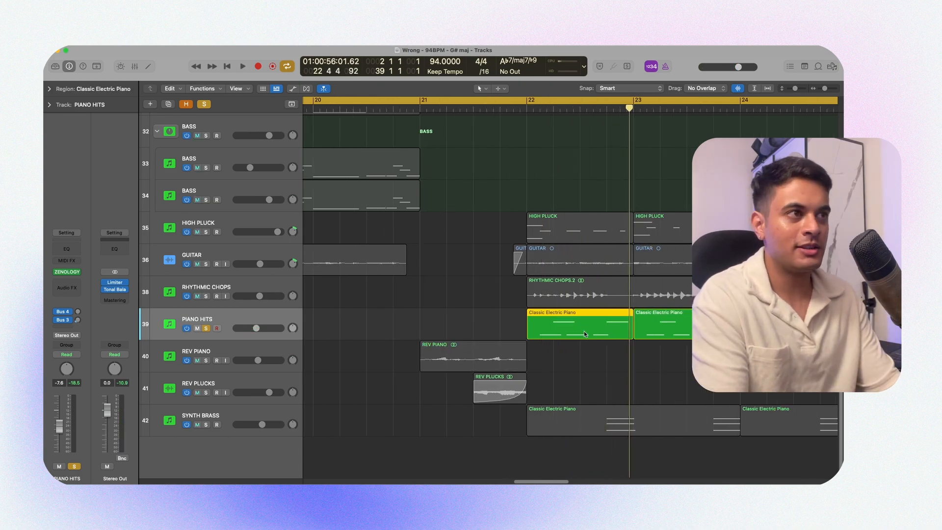
key(ctrl+b)
key(Return)
click(50, 89)
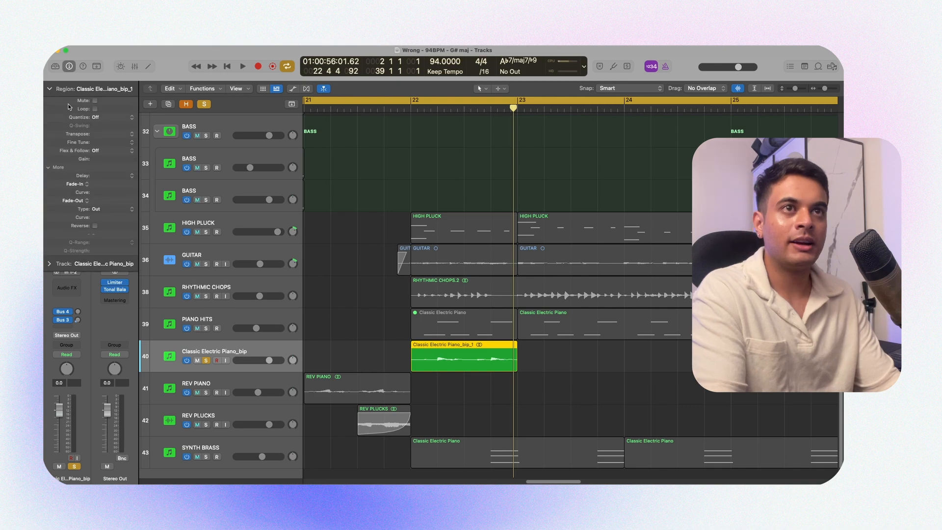
key(shift+space)
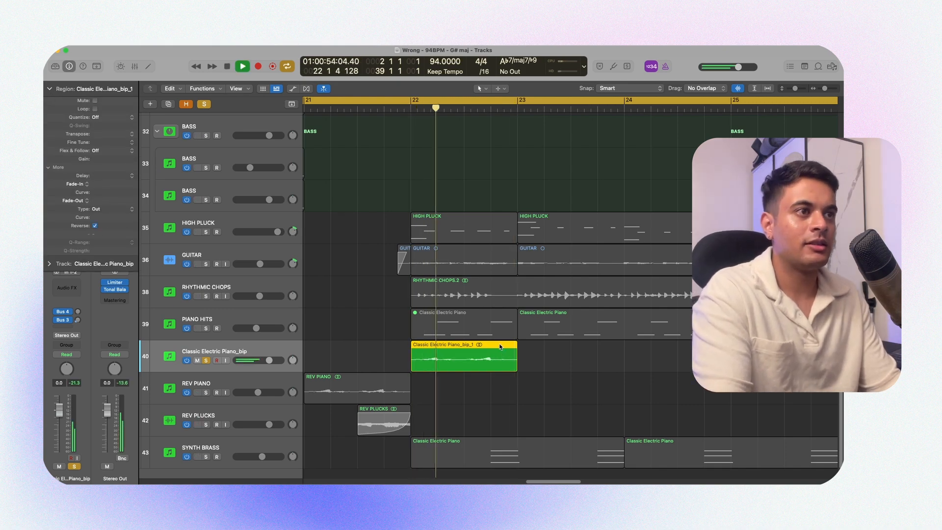
key(space)
Step: Place the reversed piano bounce at bar 21, directly before the hits, and delete the bounced track
drag(430, 362, 491, 362)
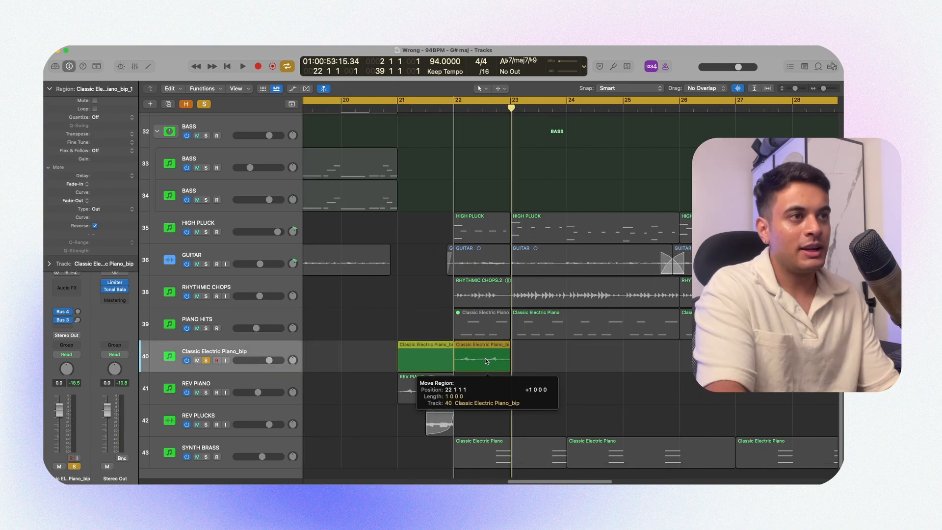
drag(493, 362, 440, 360)
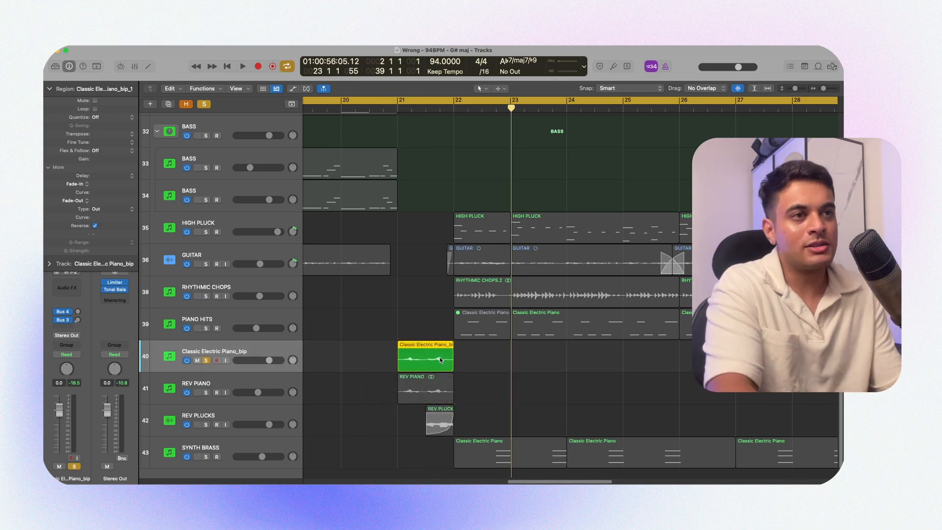
key(super+BackSpace)
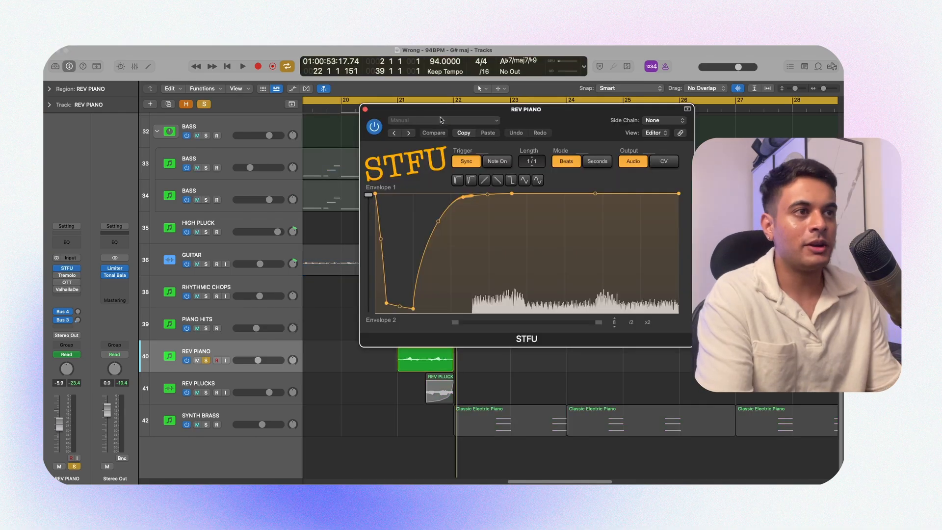
Step: Audition the soloed REV PIANO region while examining its STFU envelope and the automated Tremolo rate
drag(441, 116, 430, 98)
key(space)
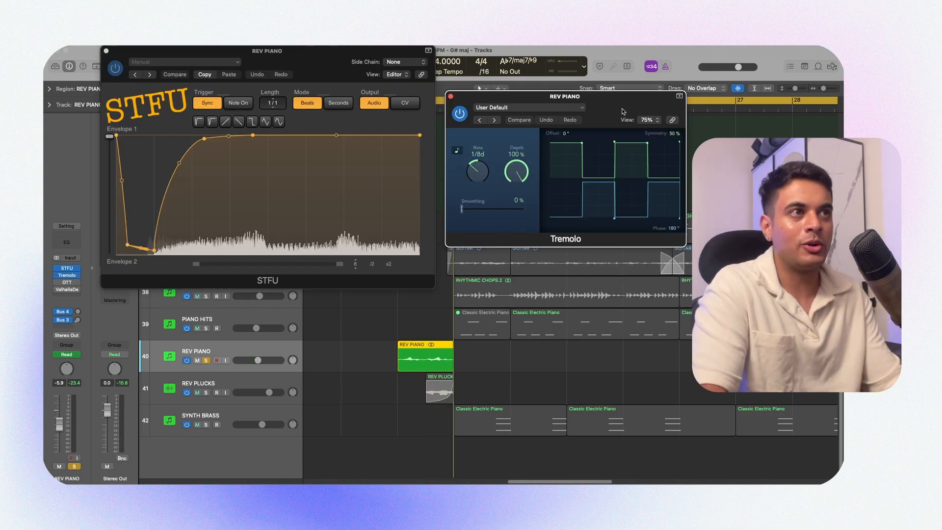
drag(479, 177, 491, 139)
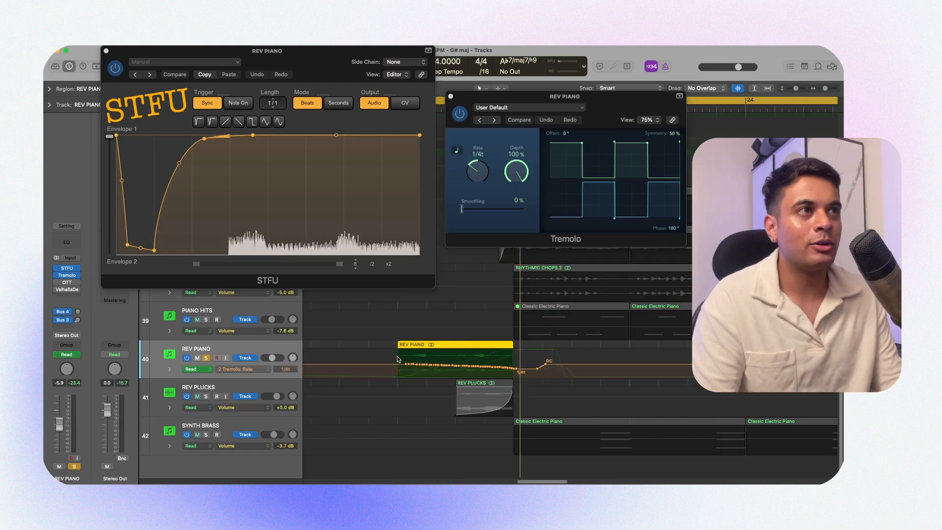
click(402, 358)
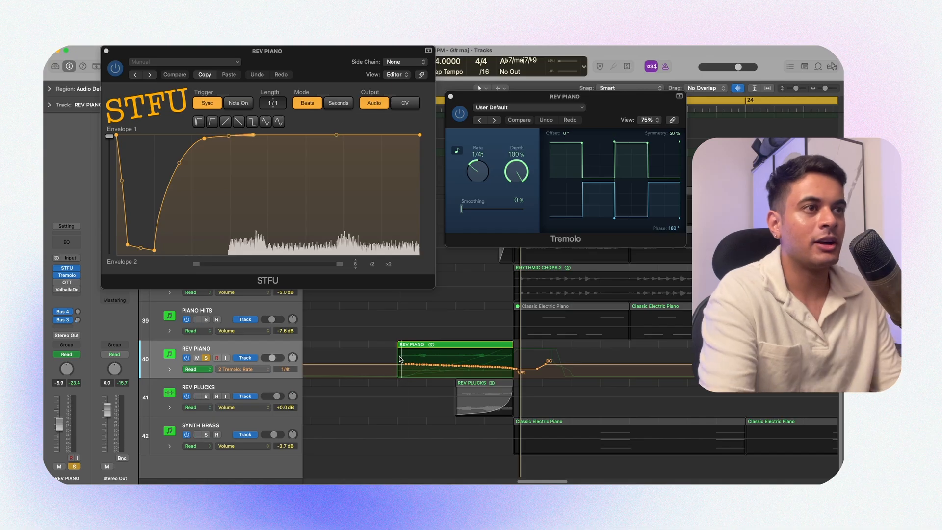
key(space)
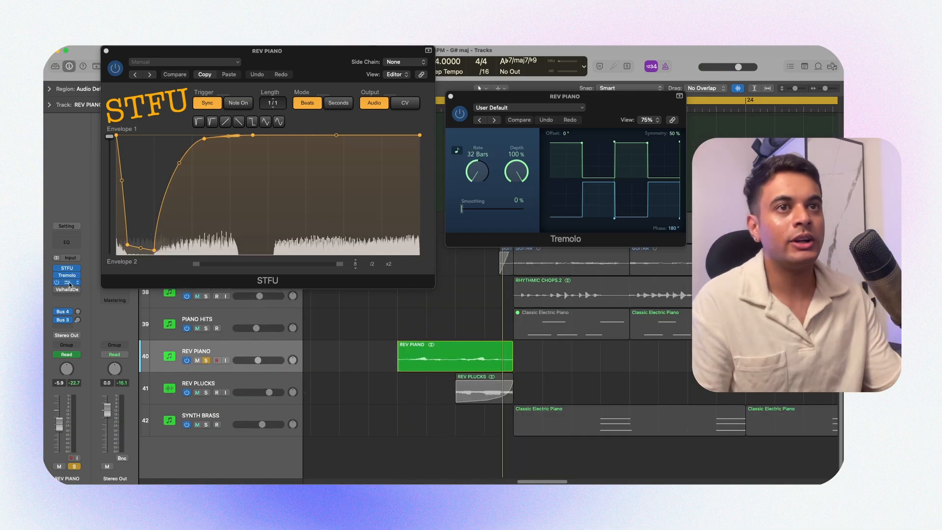
Step: Open the OTT compressor on REV PIANO and examine its Depth automation during playback
click(69, 283)
key(space)
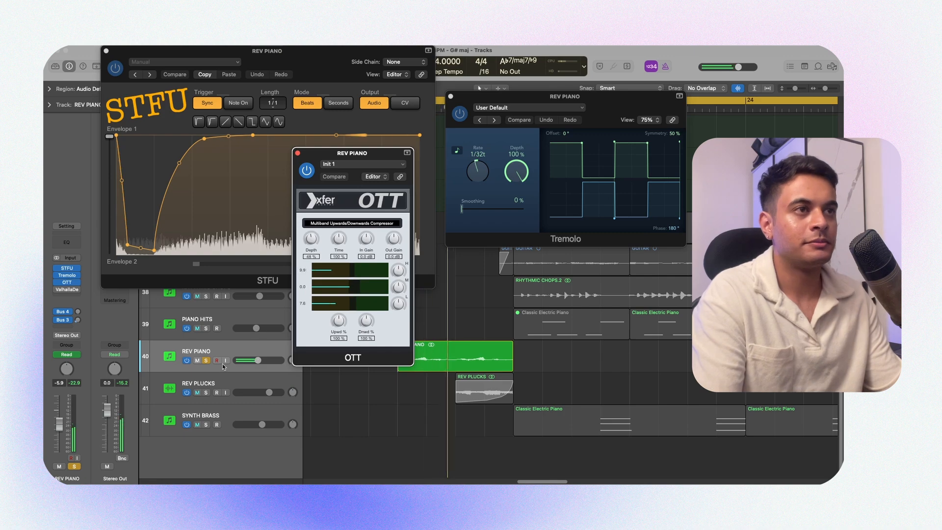
drag(380, 152, 468, 99)
key(a)
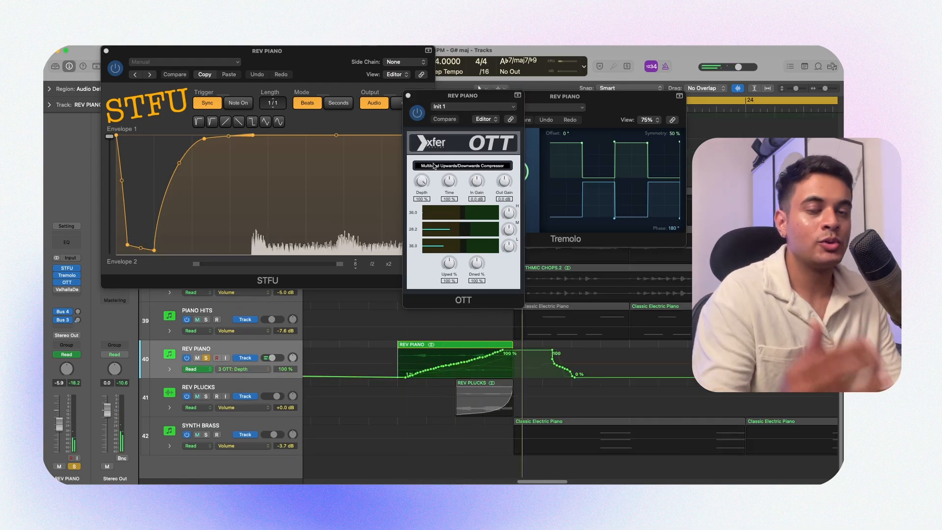
click(408, 97)
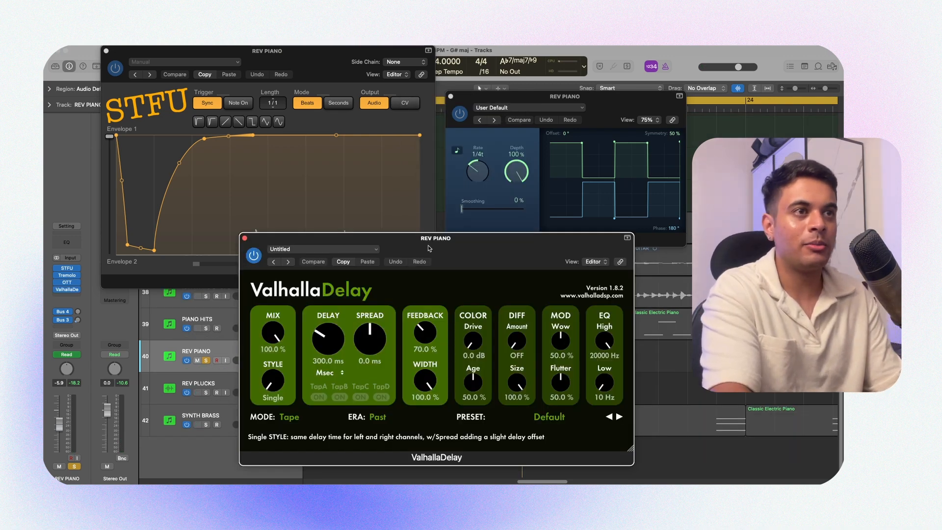
Step: Play REV PIANO while watching the ValhallaDelay mix automation, and close the plugin
key(space)
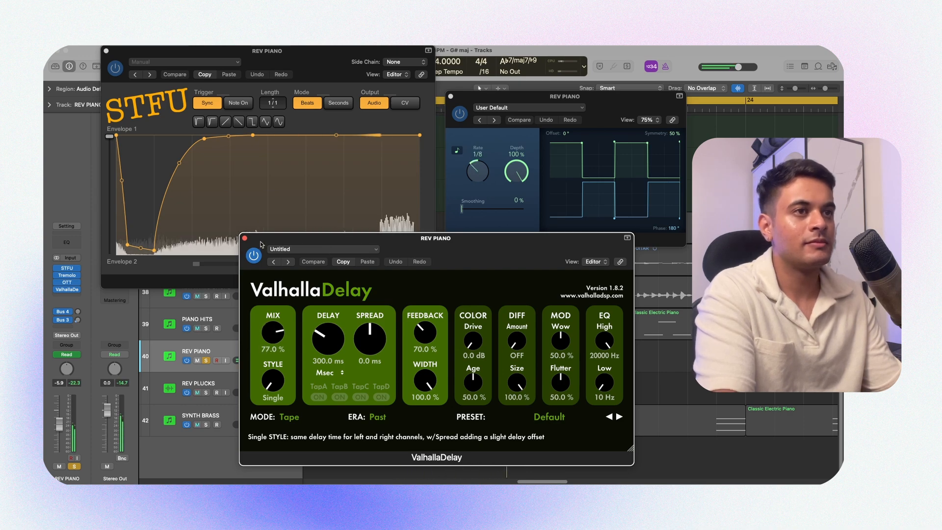
drag(261, 244, 368, 219)
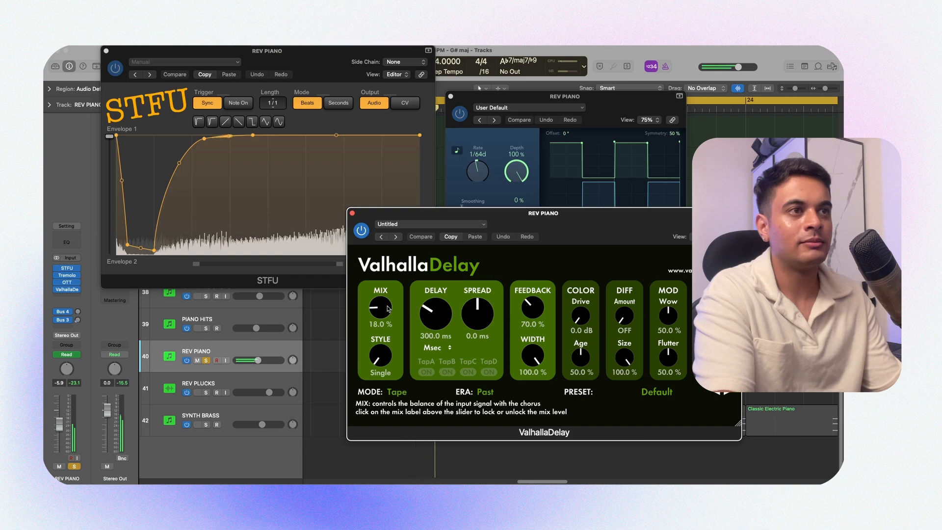
click(352, 213)
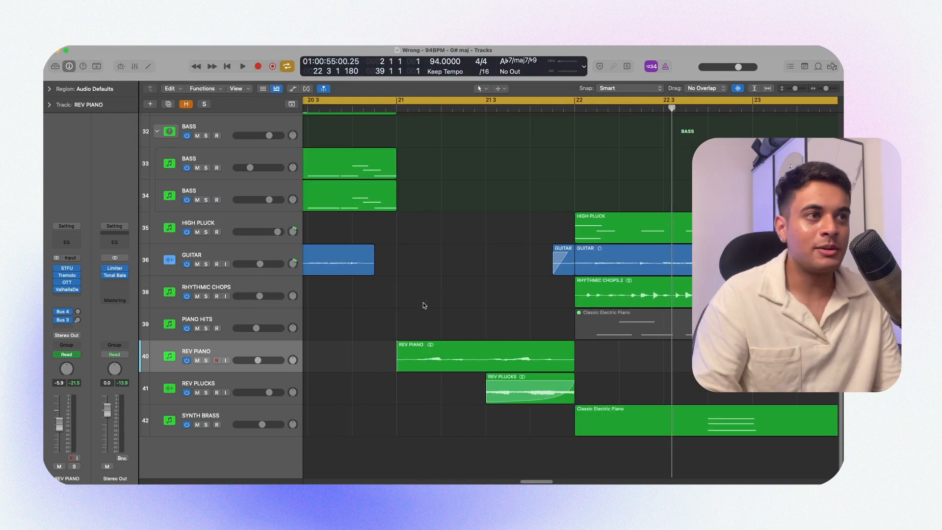
Step: Play the full arrangement from around bar 19 through the REV PIANO and REV PLUCKS transition into bar 22
scroll(424, 305, up, 2)
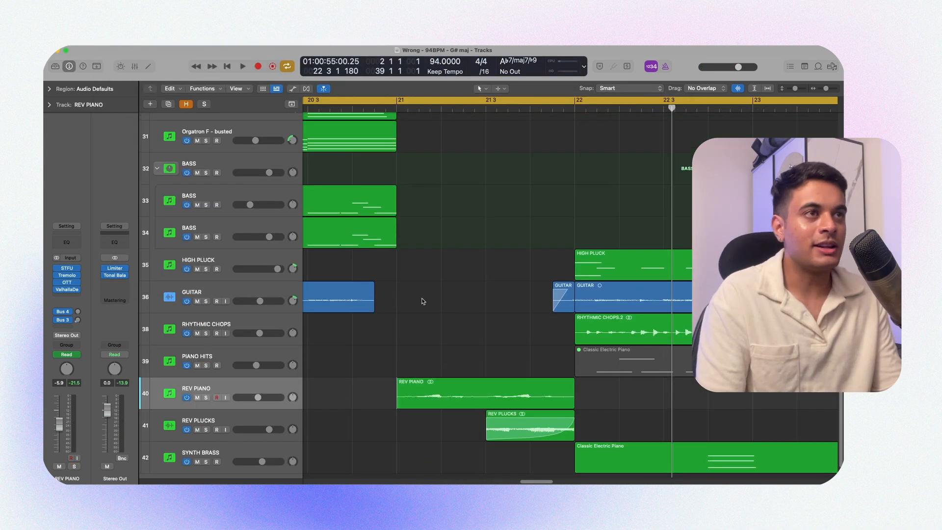
key(super+Left)
key(super+Left)
key(super+Left)
key(super+Left)
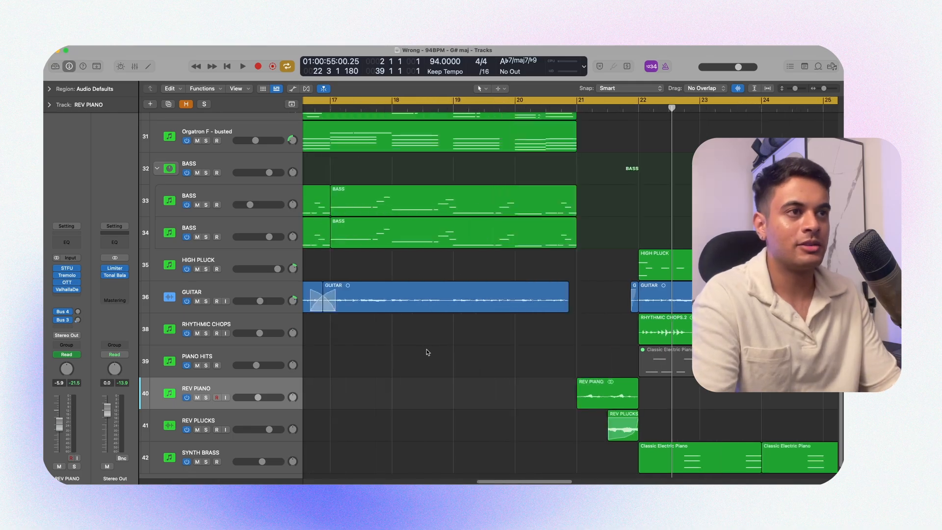
key(space)
key(super+Left)
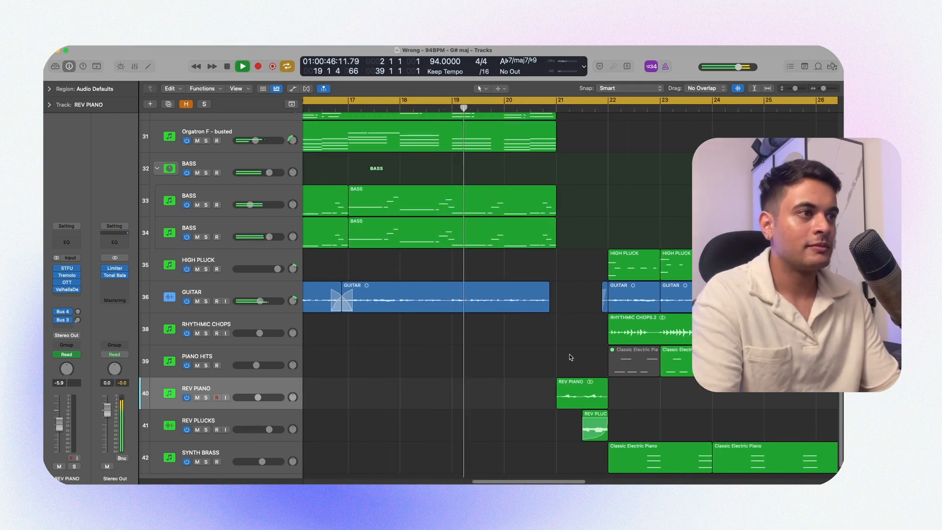
key(super+Left)
scroll(570, 354, right, 4)
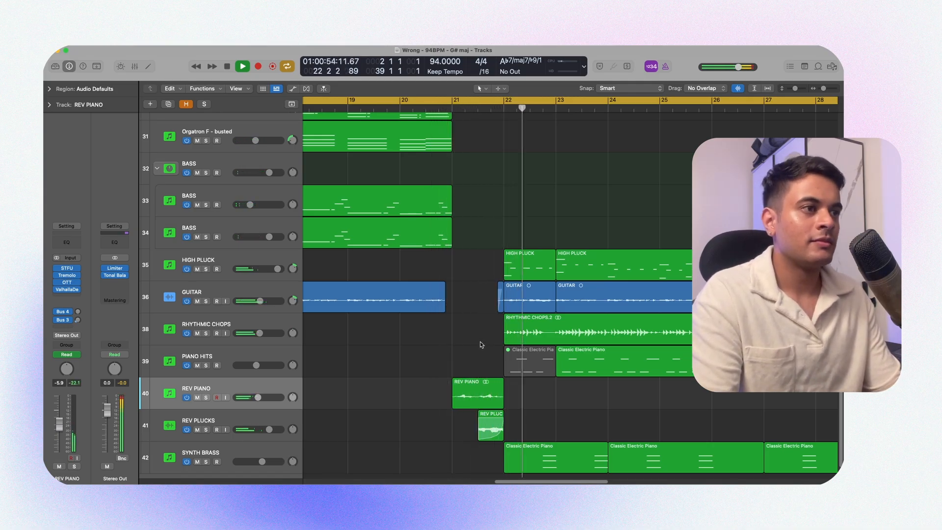
key(space)
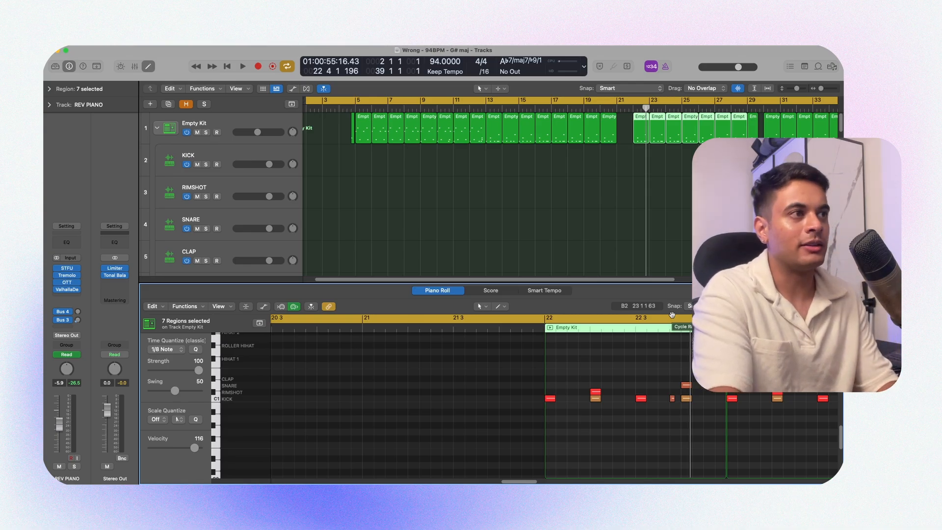
Step: Play the Empty Kit drum pattern from bar 22 in the Piano Roll and close the editor
key(space)
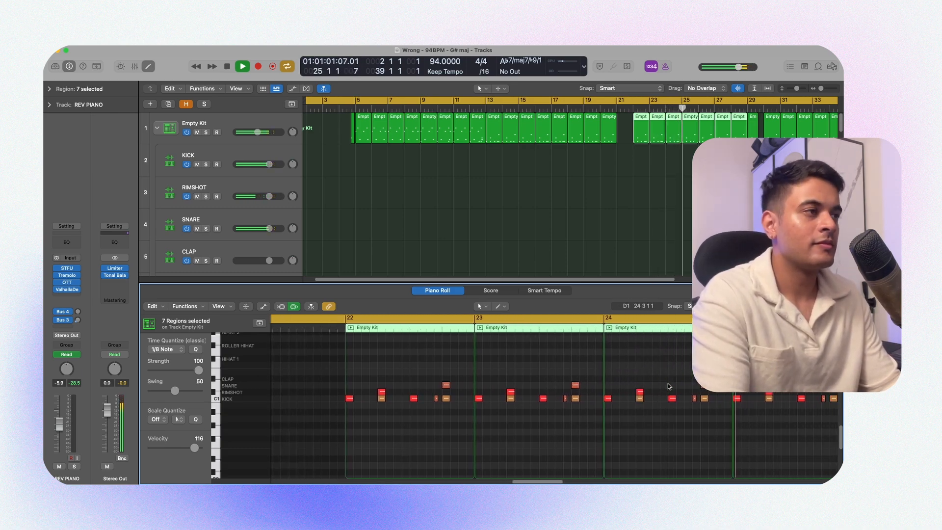
key(e)
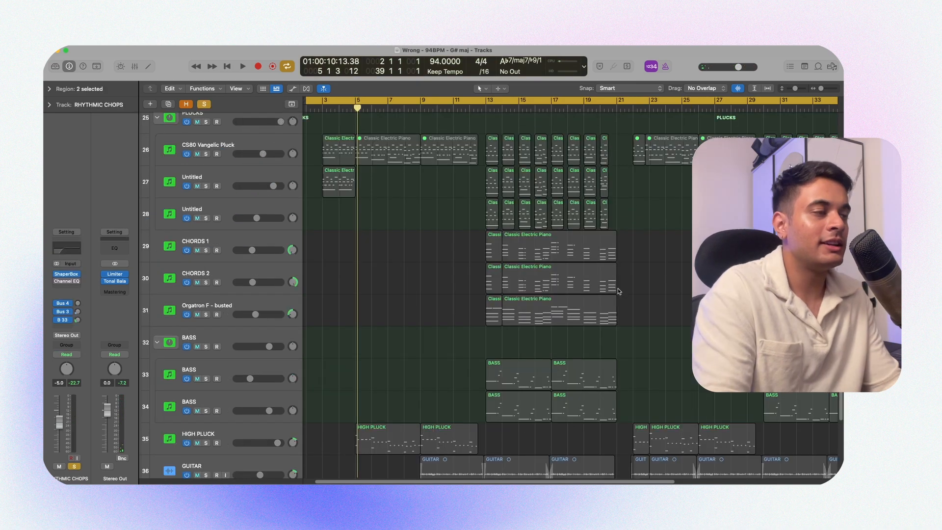
Step: Play the soloed RHYTHMIC CHOPS track from bar 22 together with the Empty Kit drums
scroll(619, 288, down, 5)
scroll(623, 290, down, 2)
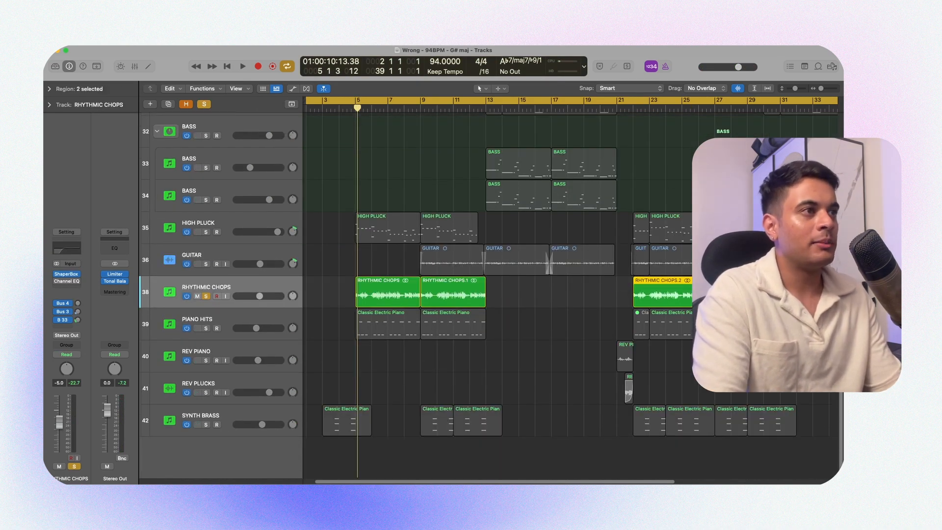
key(space)
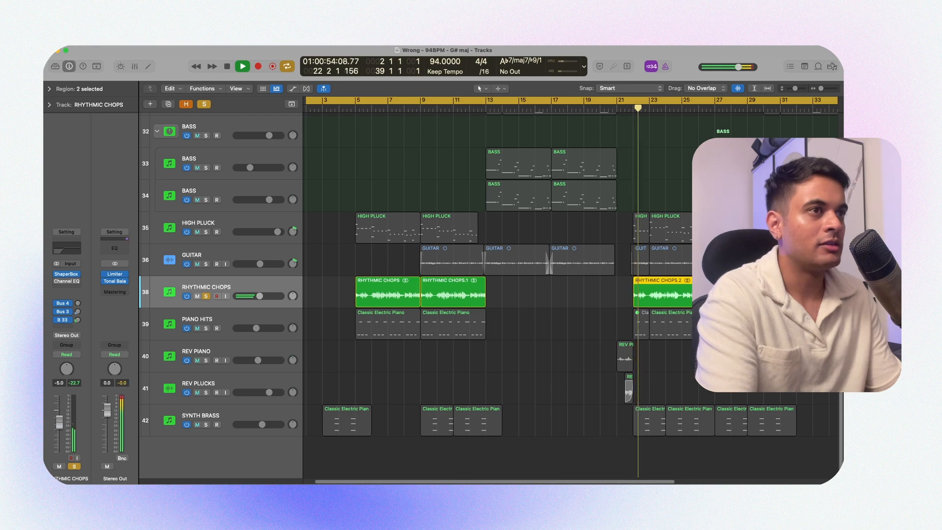
scroll(686, 288, up, 3)
scroll(686, 288, up, 20)
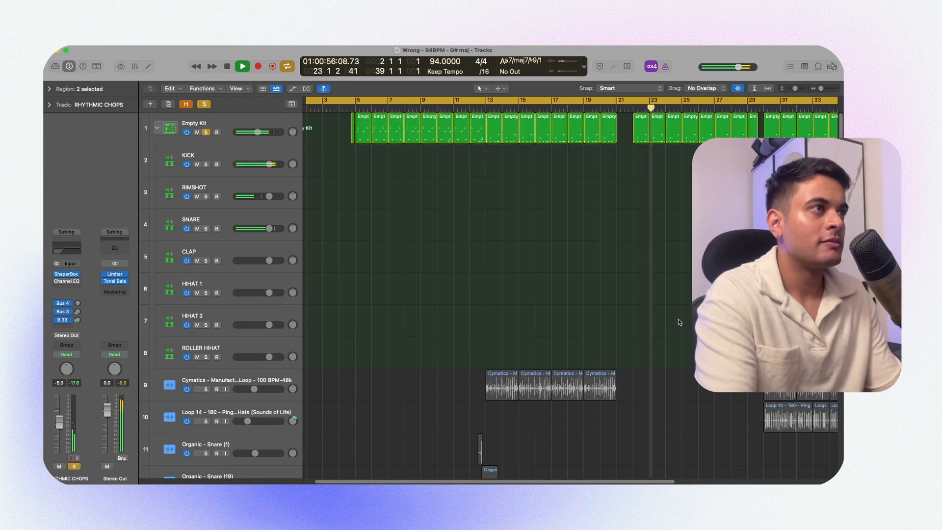
Step: Examine the Empty Kit regions from bar 22 in the Piano Roll during playback, and clear the solo
drag(724, 170, 639, 136)
key(p)
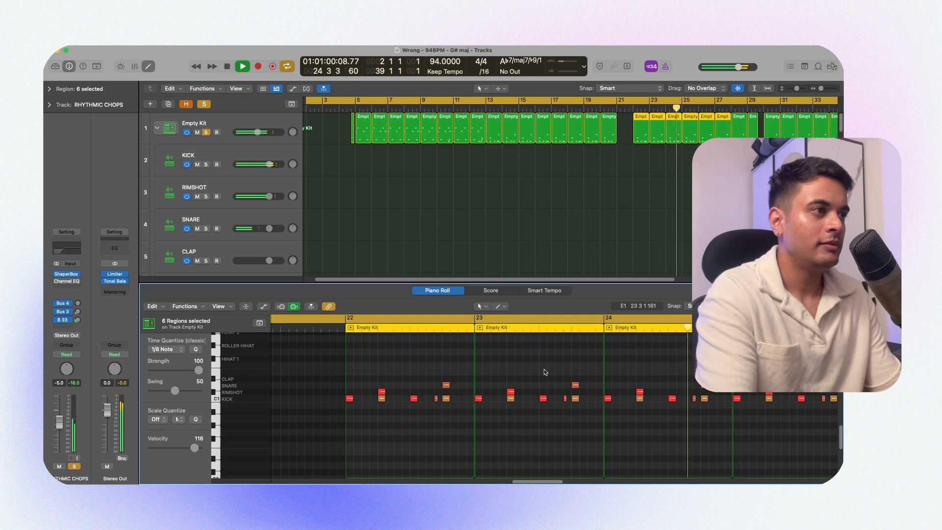
key(space)
key(s)
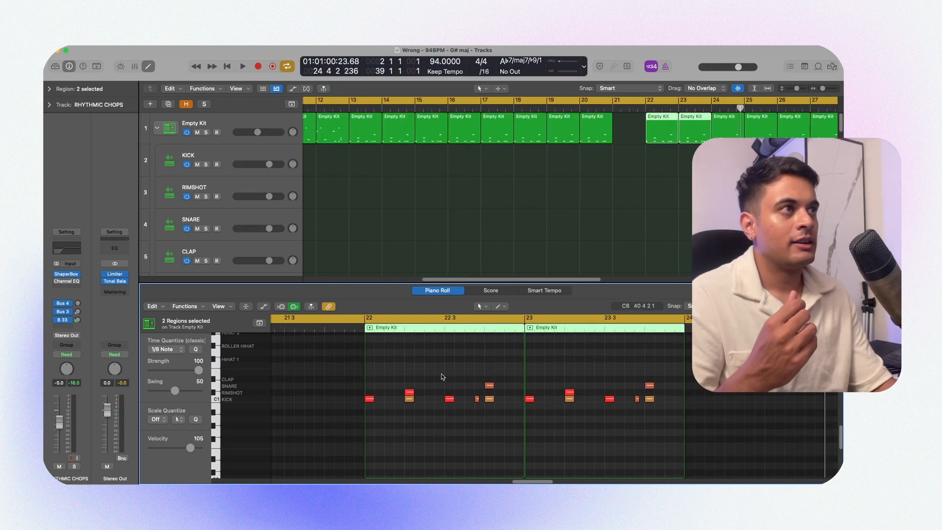
Step: Examine and audition the rimshot on beat 2 and the kicks on beats 1 and 3 of bar 22 in the Empty Kit region
click(409, 392)
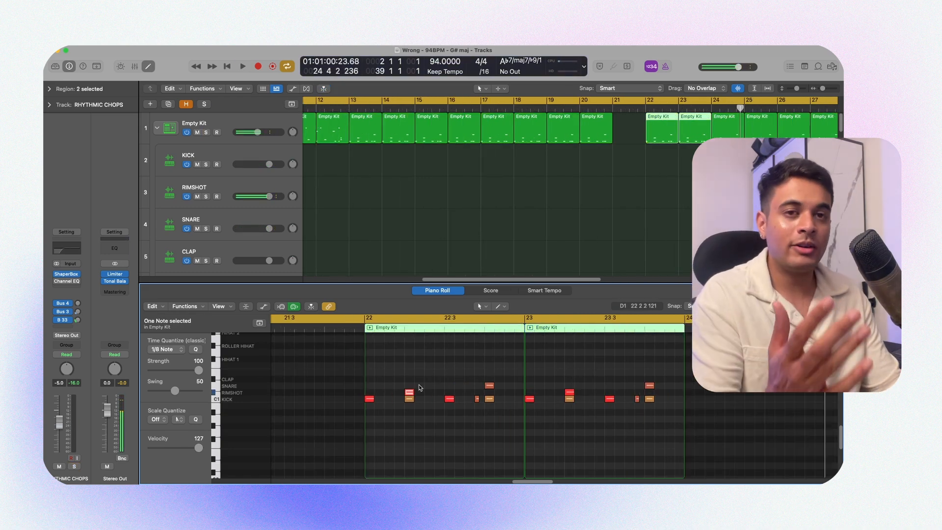
click(484, 365)
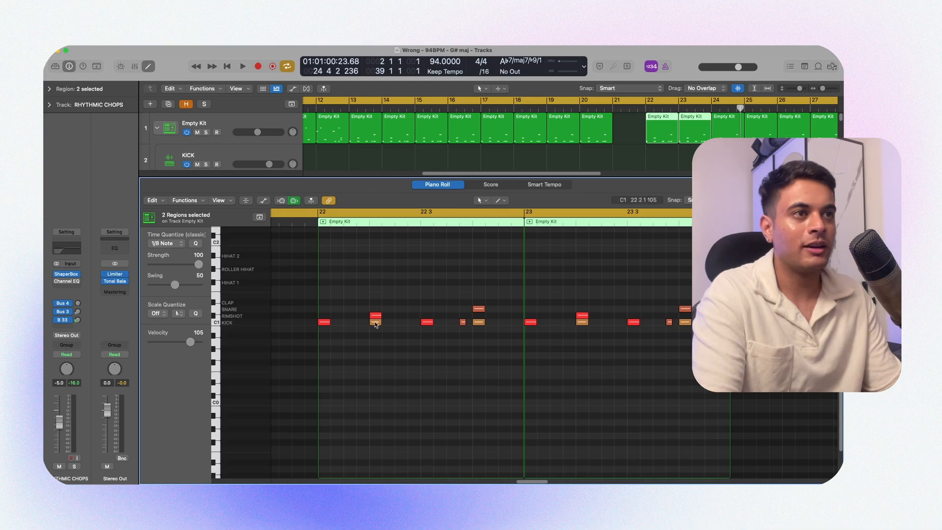
drag(431, 372, 368, 337)
click(323, 322)
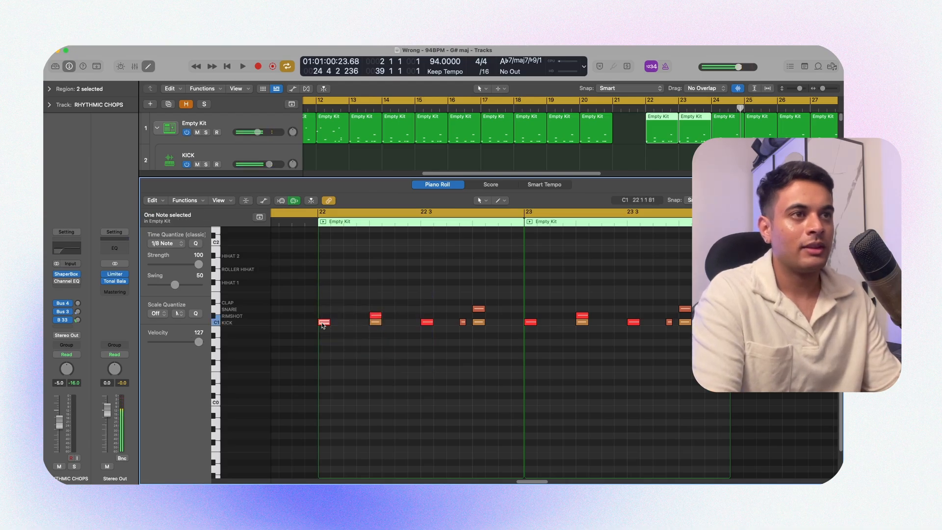
shift+click(428, 323)
click(445, 344)
click(427, 323)
click(373, 338)
Step: Try raising the velocity of the kick notes on beats 2 and 4 of bar 22 to 127
click(375, 323)
shift+click(479, 323)
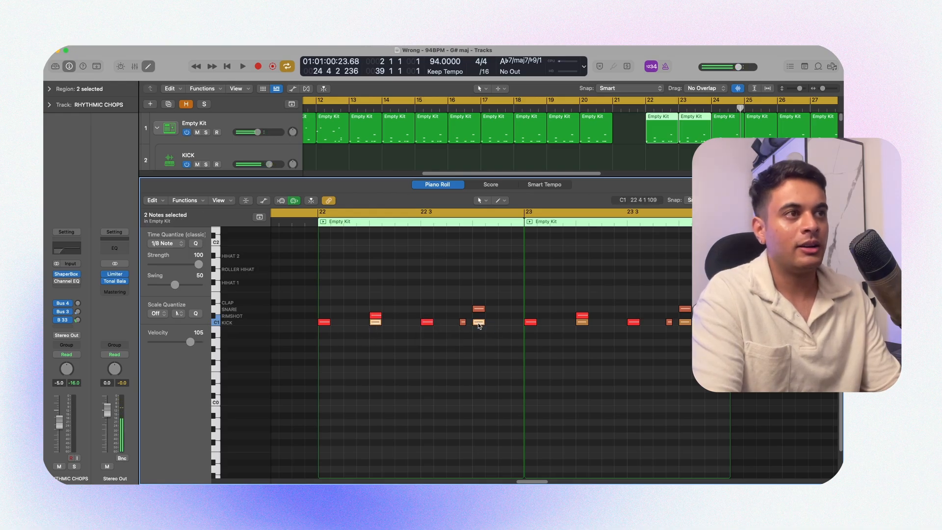
ctrl+super+click(376, 324)
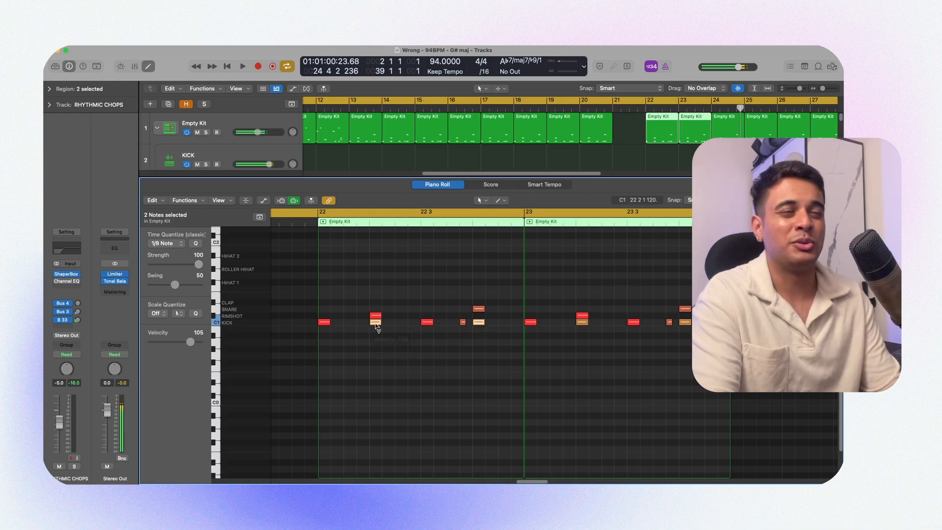
click(377, 325)
drag(376, 325, 378, 289)
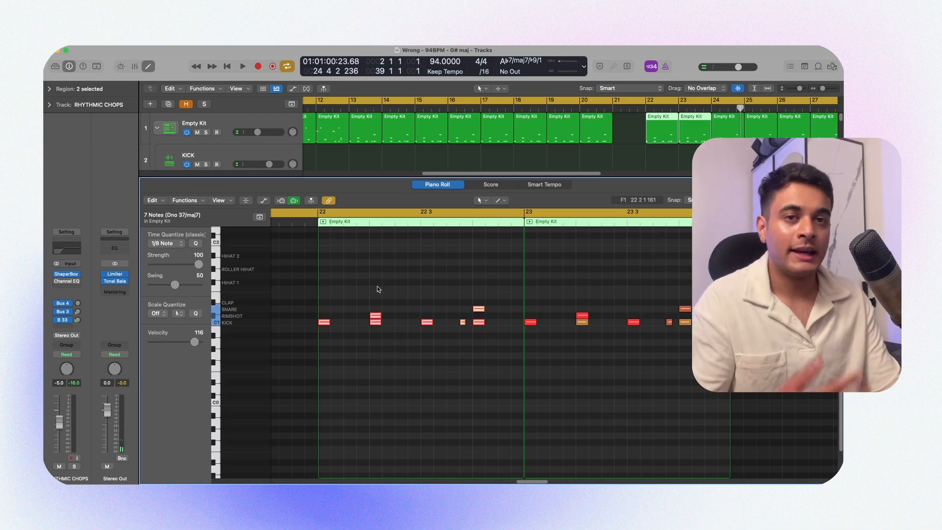
click(431, 288)
click(305, 222)
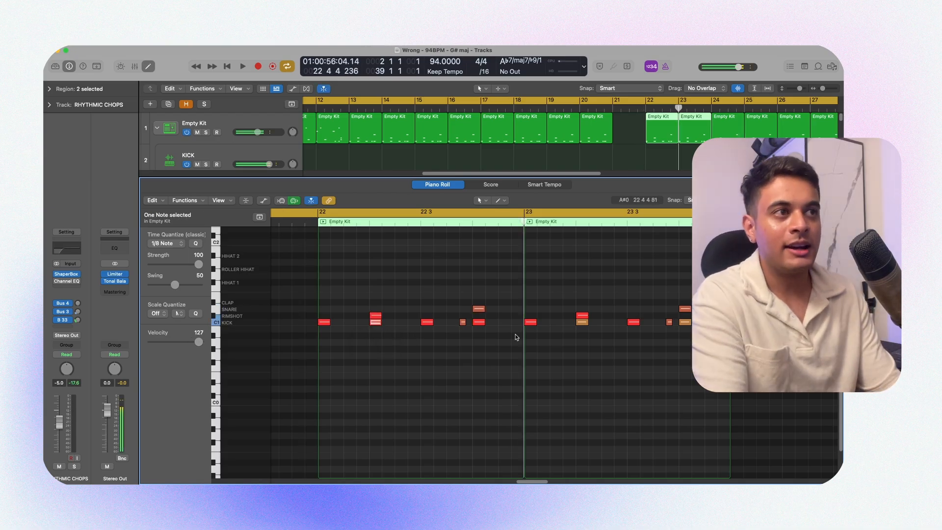
Step: Lower the velocity of the kicks on beats 2 and 4 of bar 22 to about 106 and play the pattern from bar 22
shift+click(482, 324)
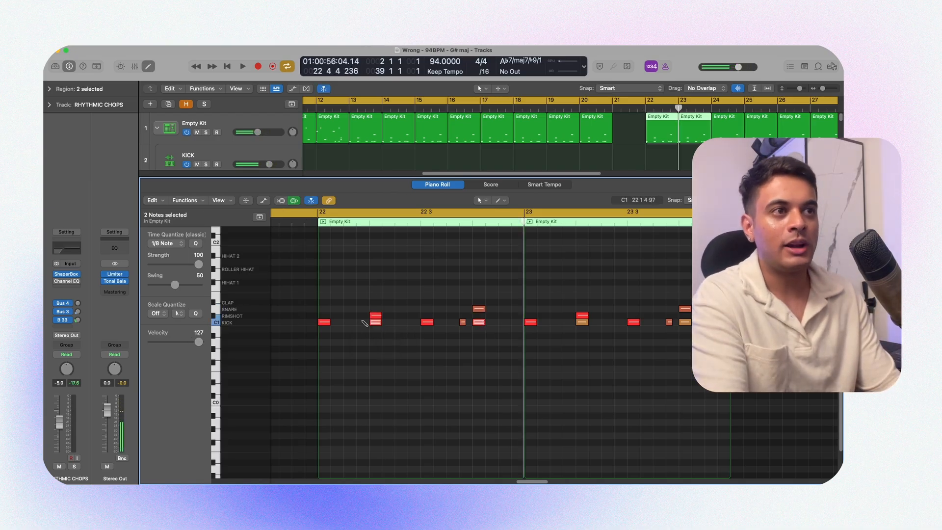
drag(377, 325, 378, 375)
click(425, 329)
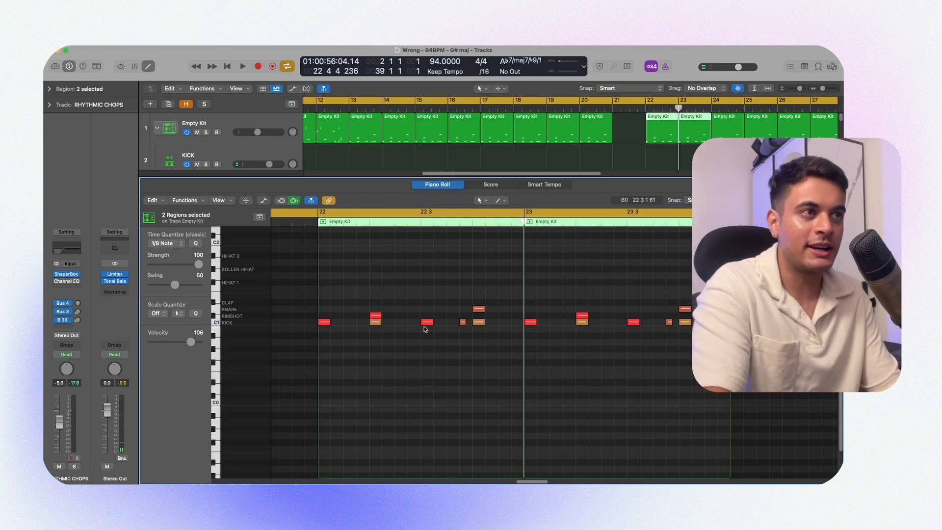
drag(505, 341, 320, 281)
key(space)
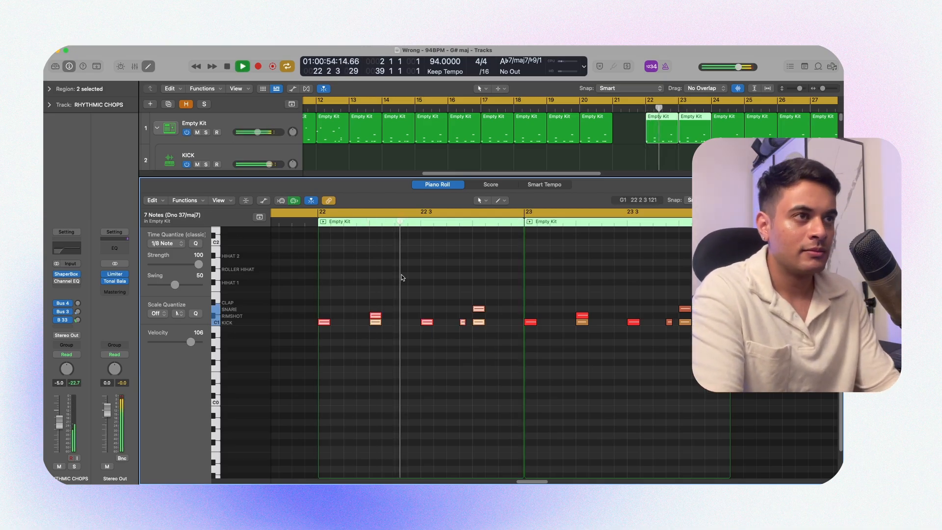
click(401, 274)
key(space)
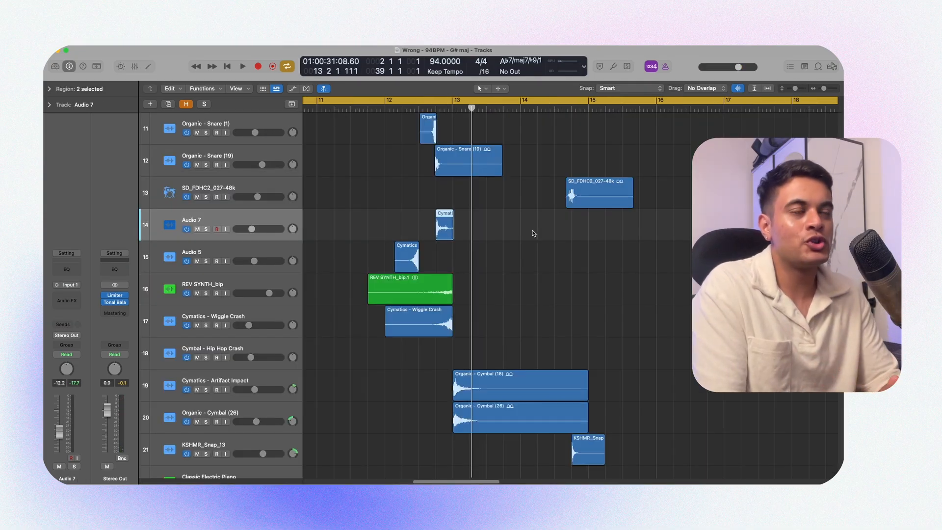
Step: Play the Cymatics break FX region on the soloed Audio 7 track just before bar 13
click(445, 228)
key(ctrl+s)
key(space)
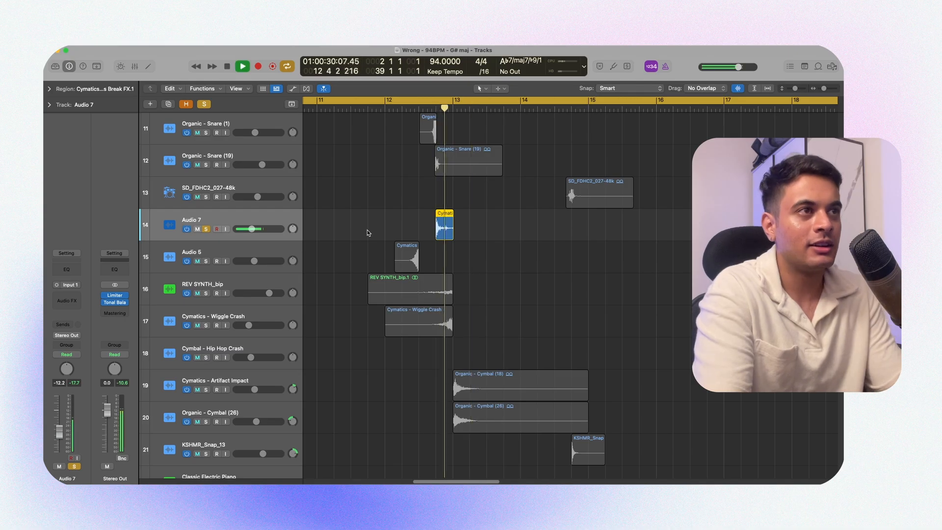
key(space)
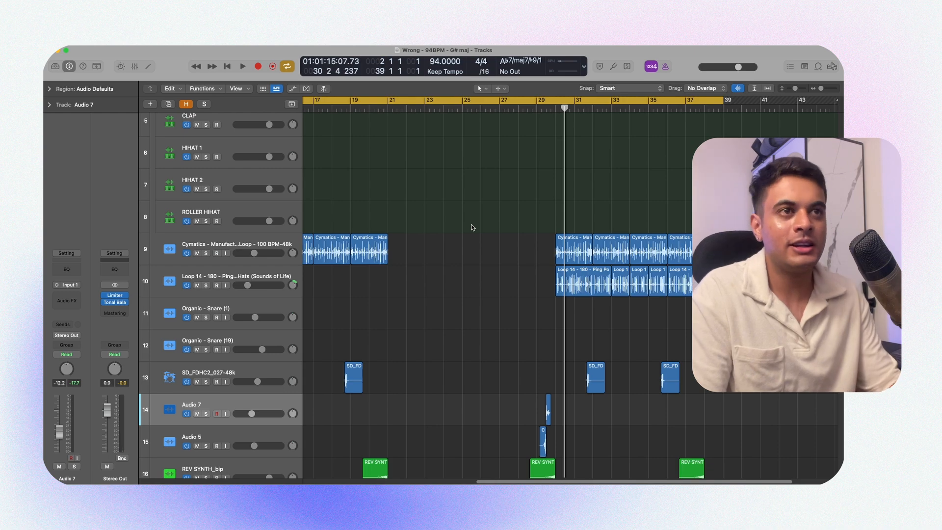
Step: Play the soloed Loop 14 Ping Pong Hats track from bar 30
click(263, 284)
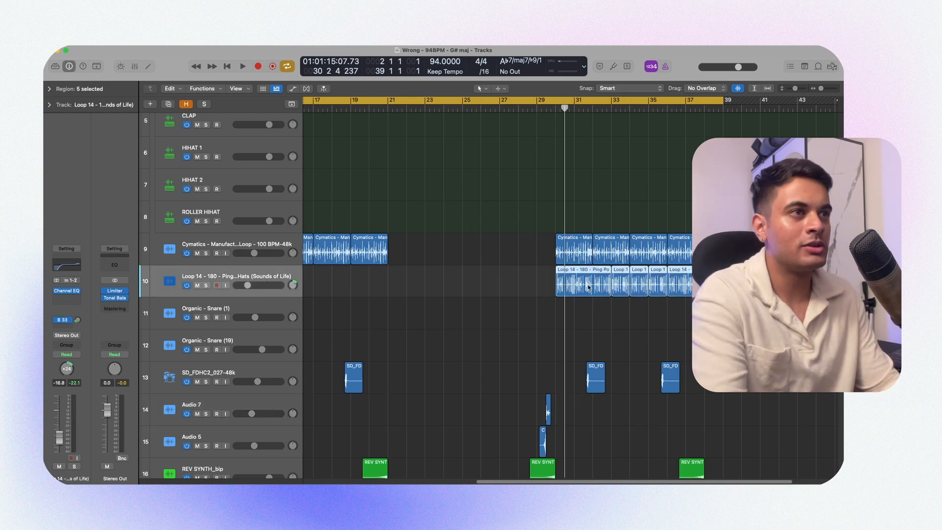
key(super+Right)
key(super+Down)
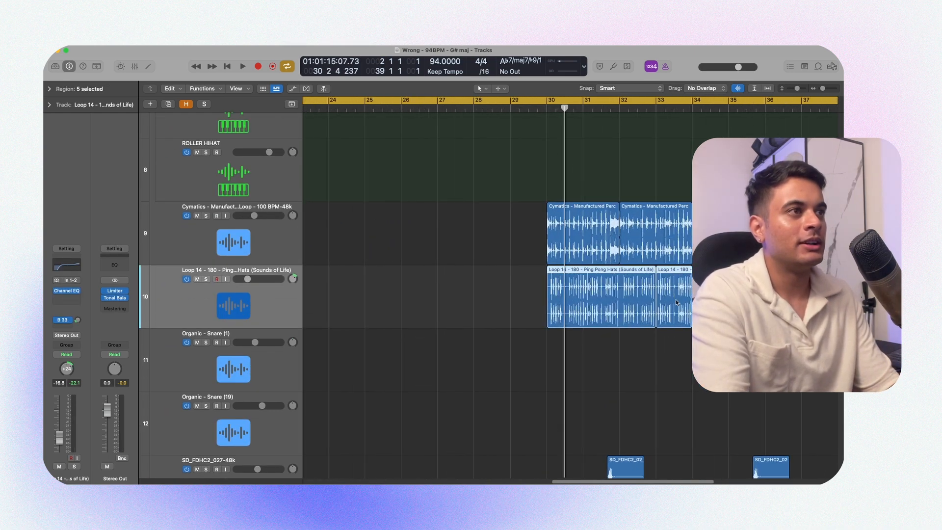
key(super+Right)
key(super+Left)
key(s)
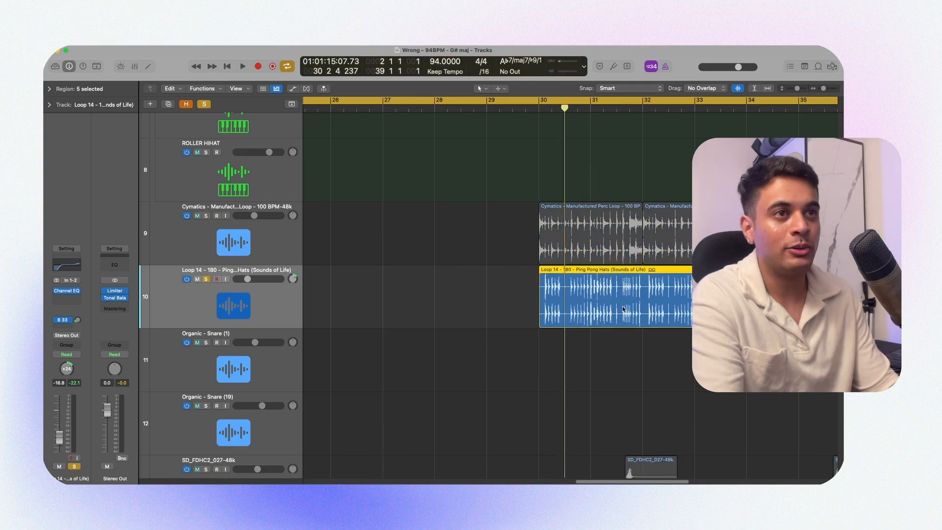
key(space)
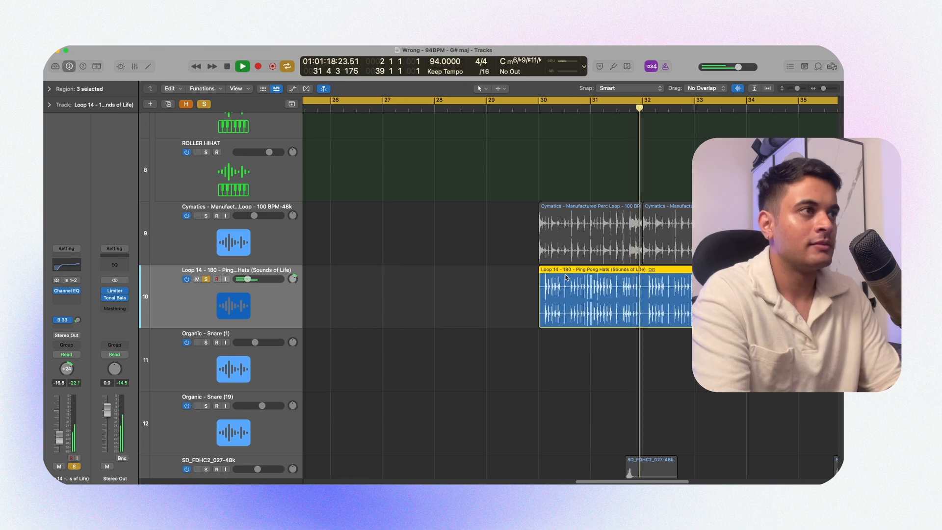
key(space)
Step: Play the Cymatics Manufactured Perc Loop and Loop 14 Ping Pong Hats tracks soloed together from bar 30
key(s)
click(266, 239)
key(s)
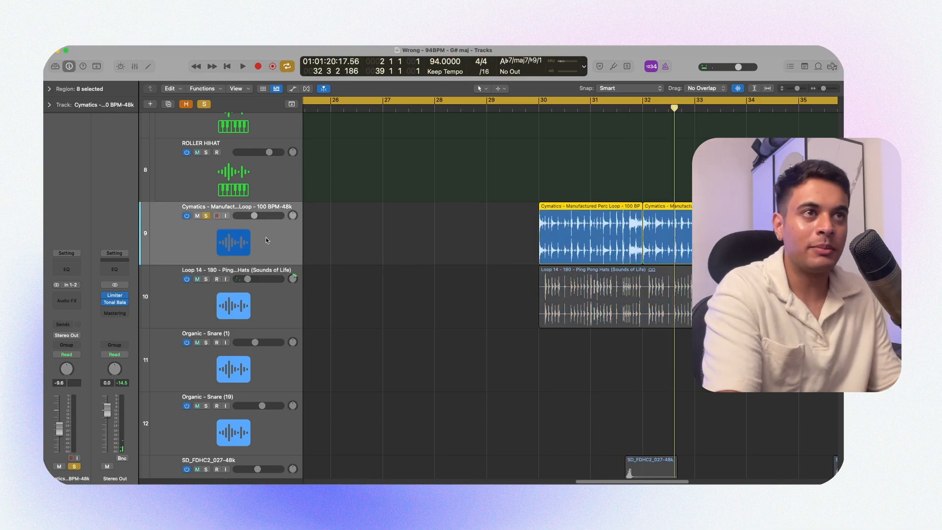
click(249, 301)
key(s)
drag(670, 383, 536, 203)
key(space)
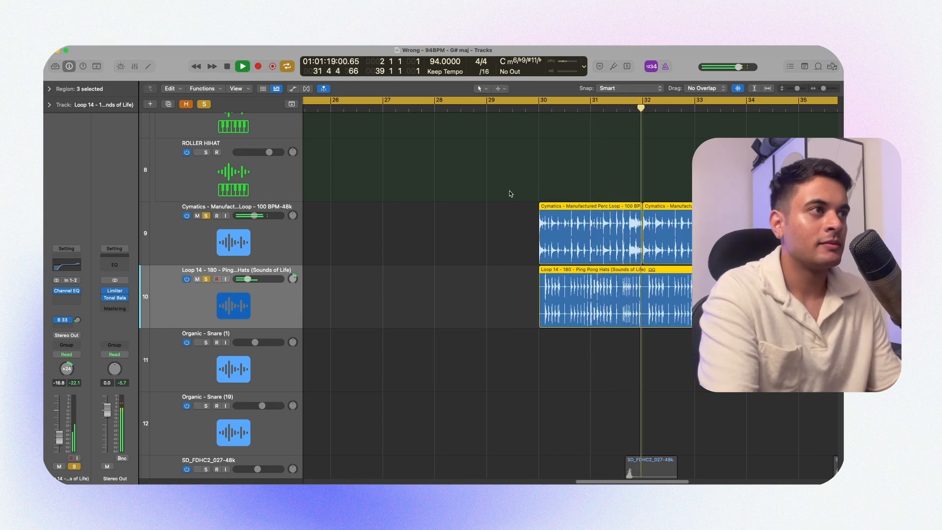
key(space)
Step: Add the Empty Kit to the solo and play it with both percussion loops from bar 30
scroll(520, 216, up, 10)
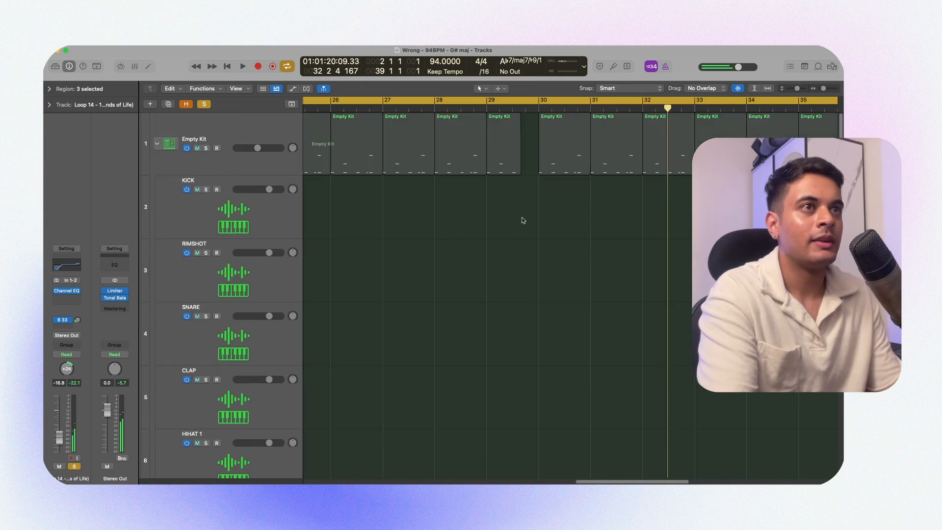
click(206, 148)
drag(688, 273, 581, 157)
key(shift+space)
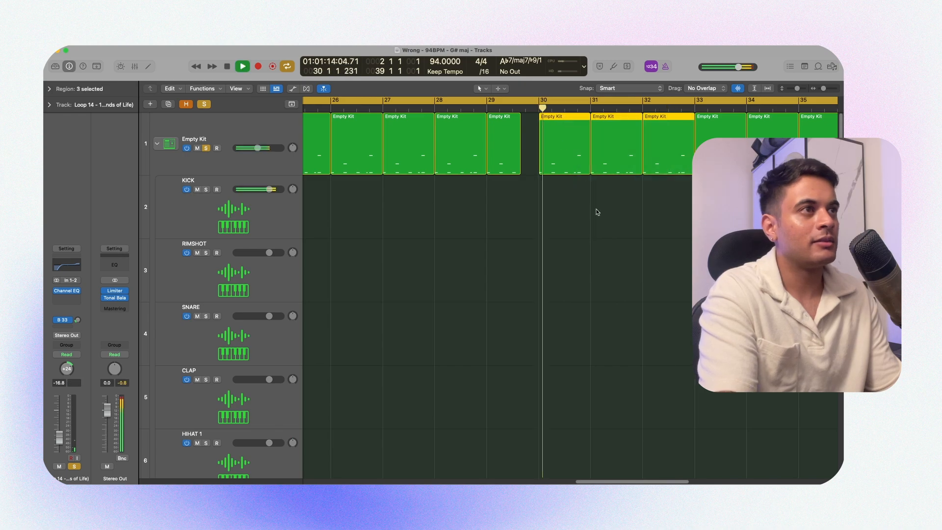
click(606, 233)
key(super+Left)
key(super+Left)
scroll(599, 226, down, 10)
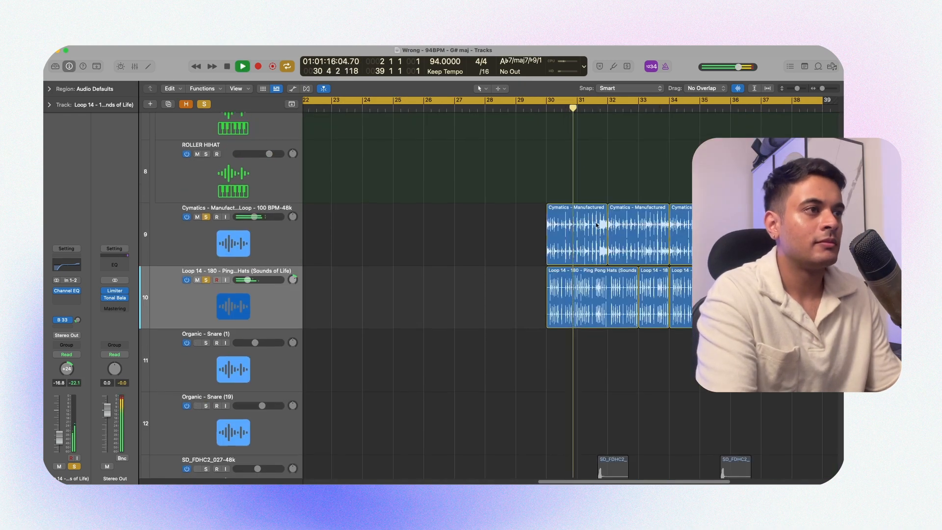
scroll(598, 228, down, 3)
scroll(550, 200, up, 1)
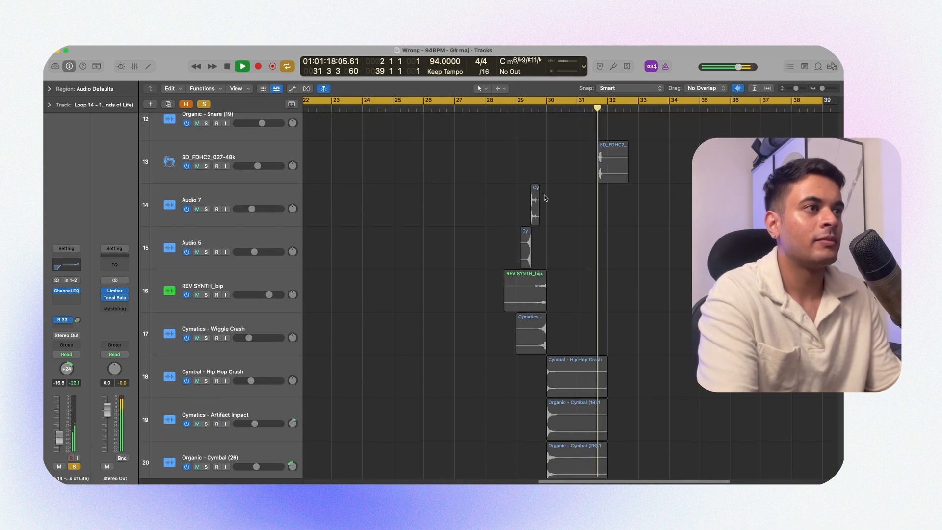
key(space)
Step: Add the percussion and FX tracks down to HIGH PERC DELAY to the solo and start playback from bar 29
key(super+Up)
drag(206, 211, 206, 468)
scroll(463, 305, down, 4)
scroll(462, 305, right, 1)
click(471, 111)
key(space)
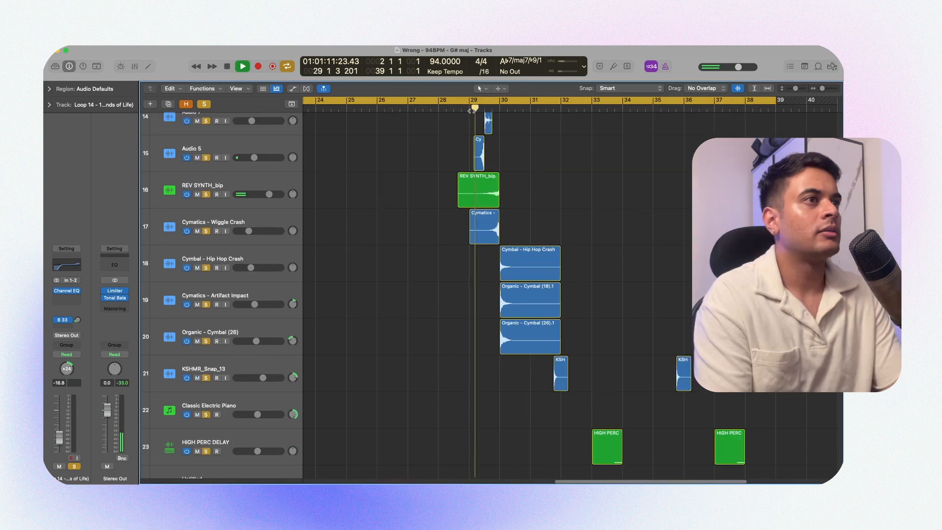
Step: Examine the soloed drum, percussion and FX tracks during playback of the section around bars 29 to 34, and stop playback
scroll(473, 128, up, 5)
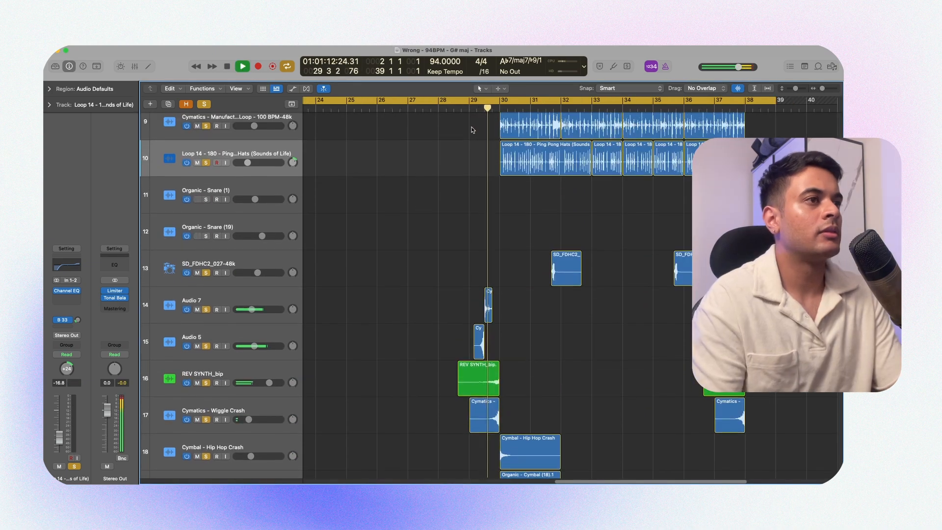
scroll(472, 128, down, 1)
scroll(472, 128, down, 1)
scroll(472, 128, down, 2)
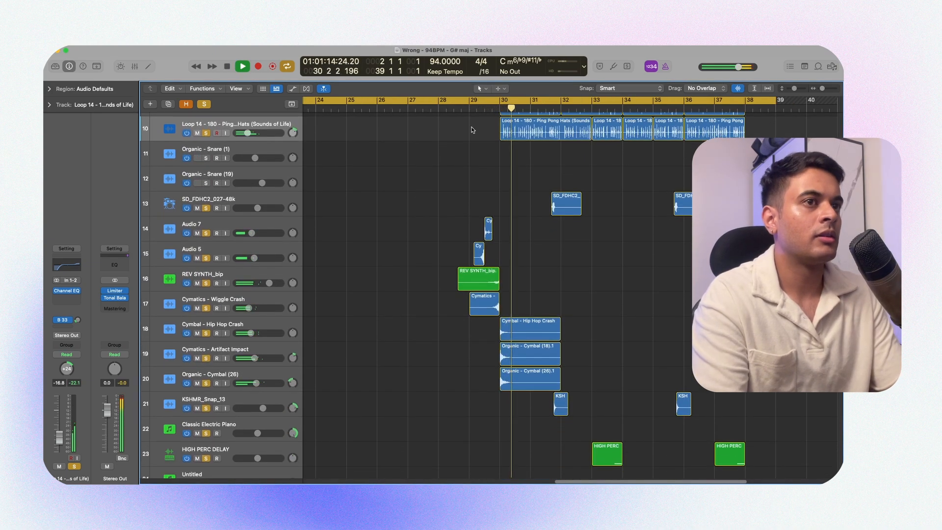
scroll(550, 210, down, 5)
scroll(550, 209, up, 5)
scroll(549, 210, down, 5)
scroll(550, 210, up, 8)
scroll(549, 210, up, 2)
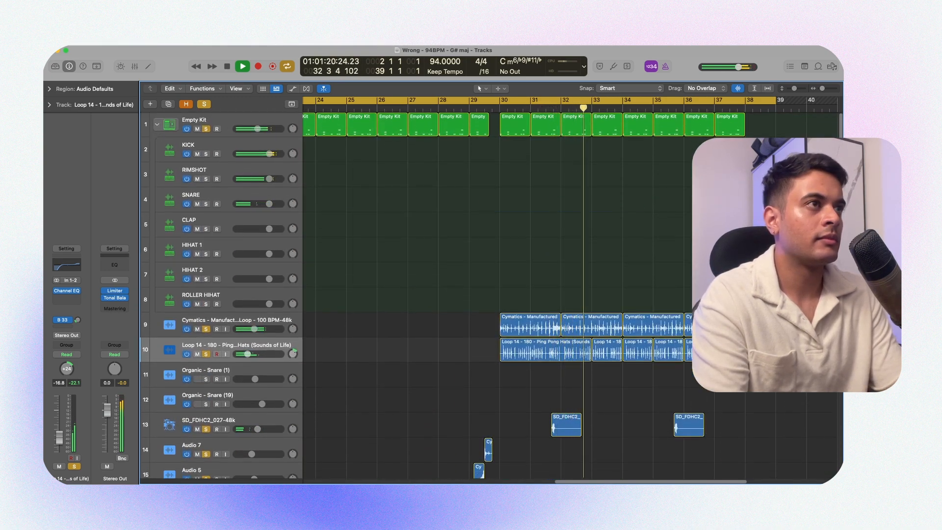
scroll(540, 201, down, 5)
scroll(539, 201, down, 6)
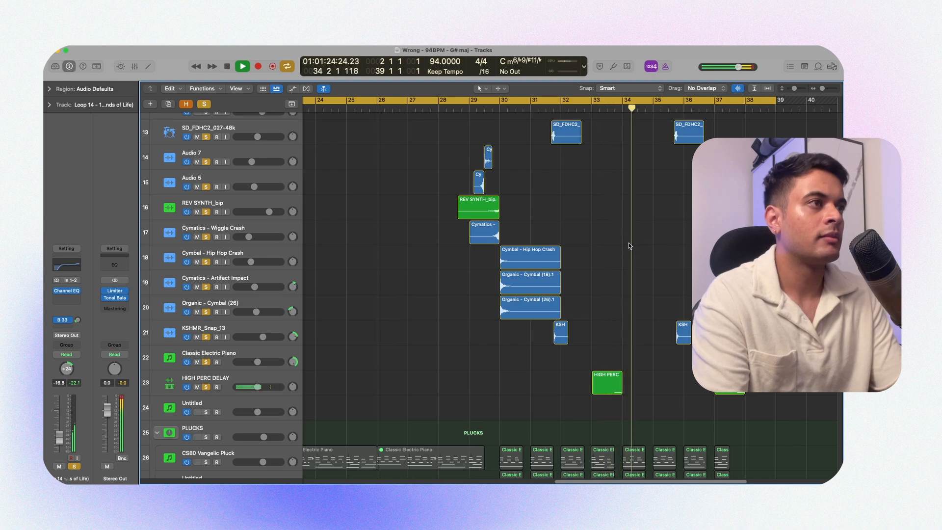
scroll(564, 219, up, 10)
scroll(564, 222, up, 2)
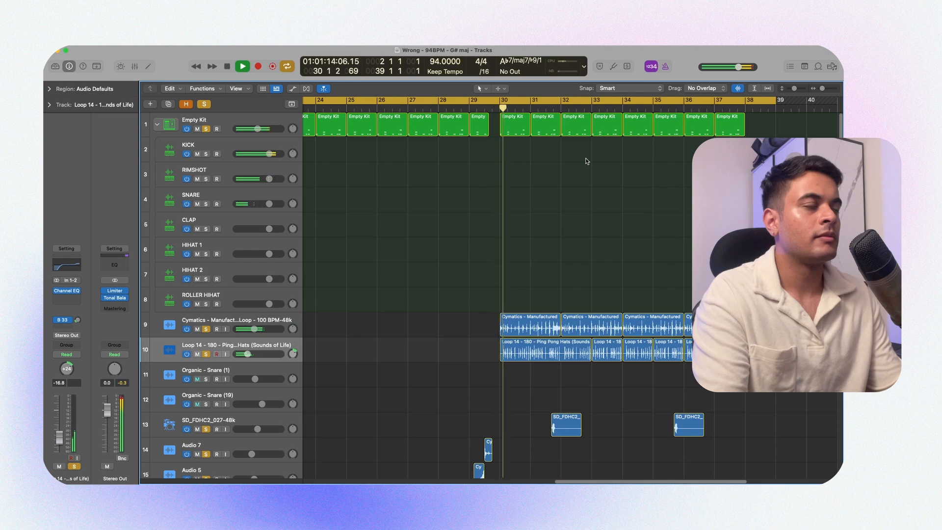
key(super+Left)
scroll(588, 162, down, 20)
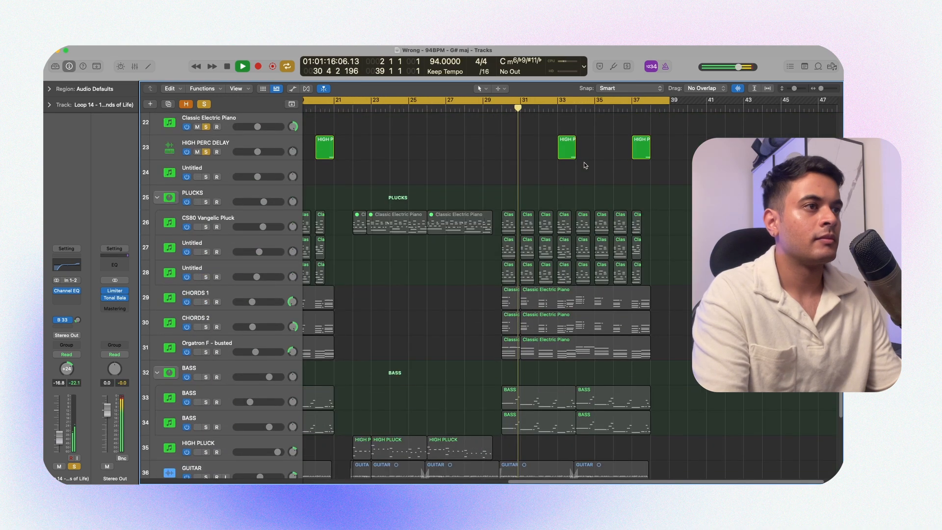
key(space)
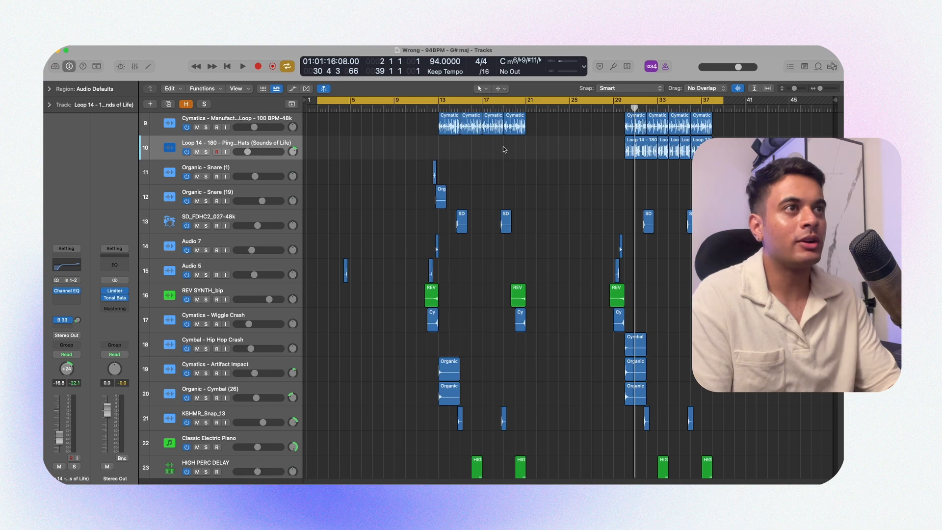
Step: Look over the percussion and FX tracks across the full arrangement
scroll(324, 278, down, 4)
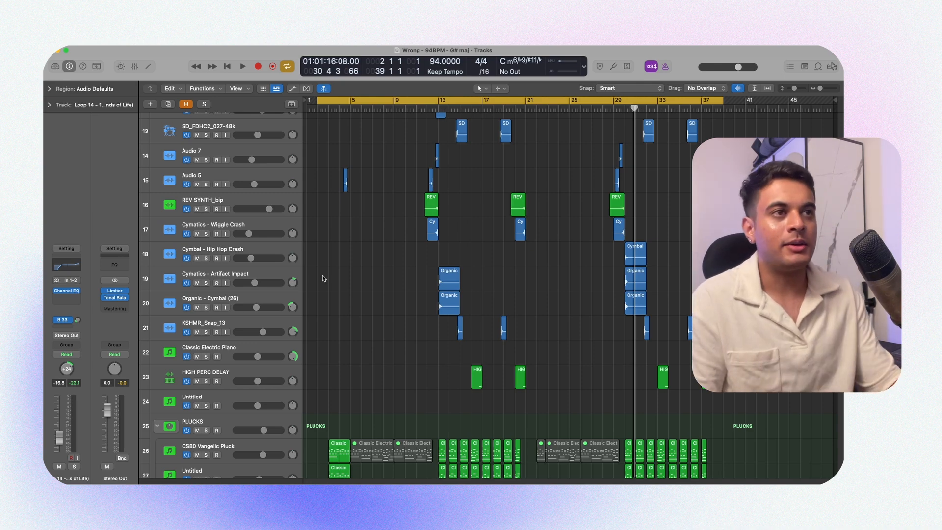
scroll(340, 276, down, 1)
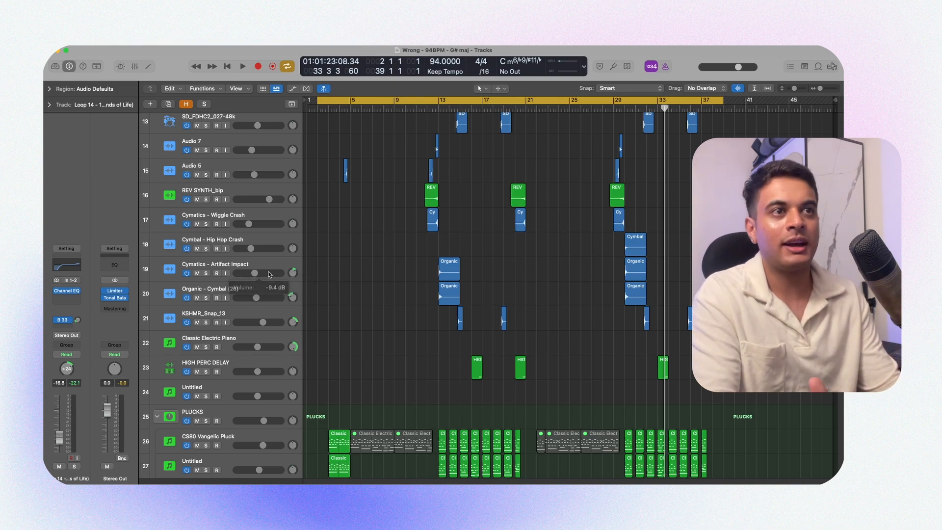
scroll(462, 246, up, 3)
scroll(461, 246, up, 2)
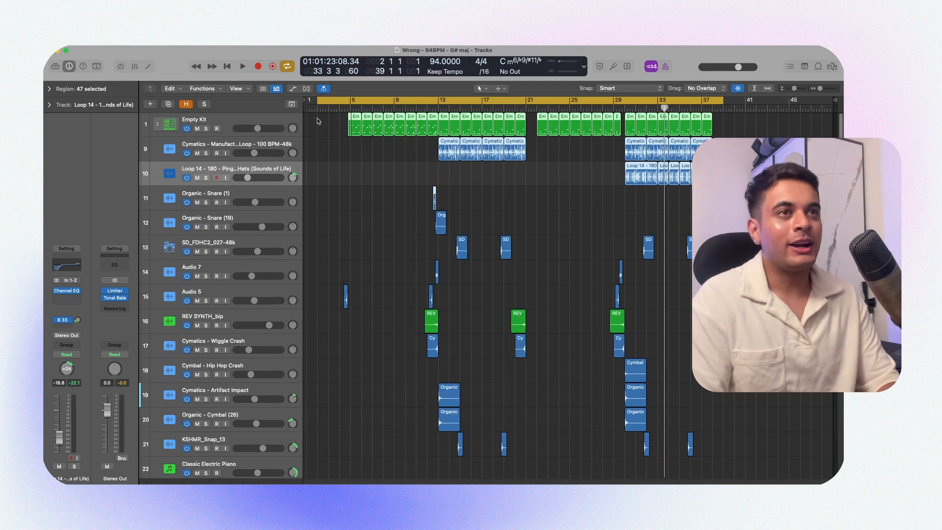